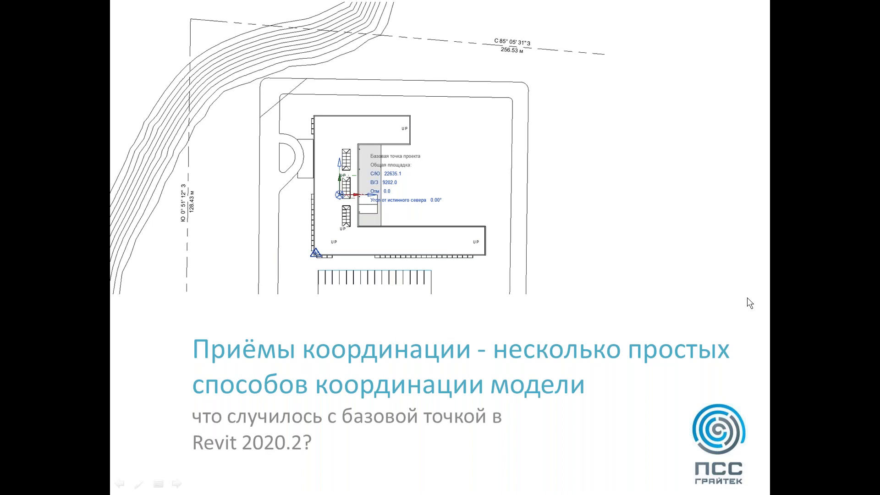
# Step: Advance the slideshow from the title slide to the 'План занятия' lesson plan slide
pyautogui.click(651, 297)
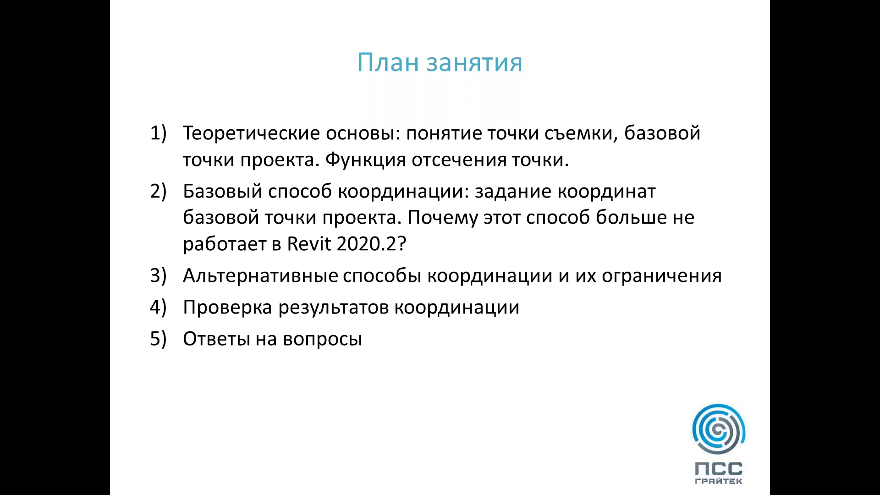
# Step: Advance through the internal origin and survey point slides to the project base point slide
pyautogui.press('Right')
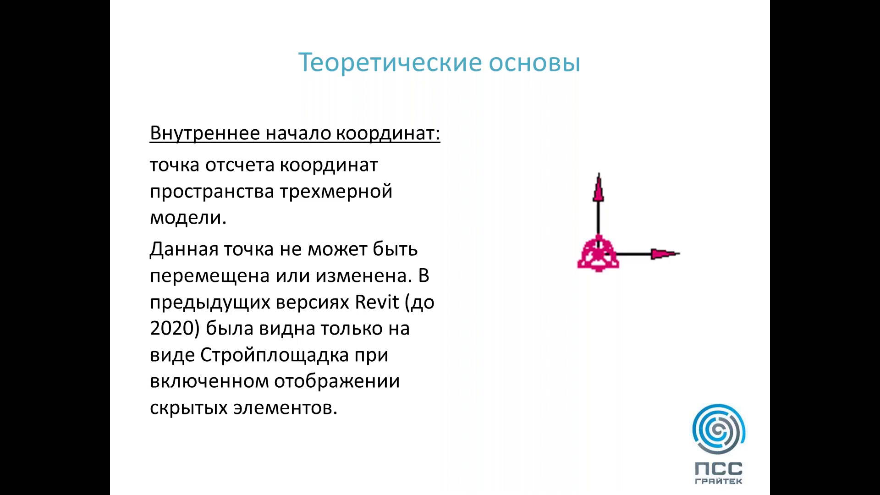
pyautogui.press('Right')
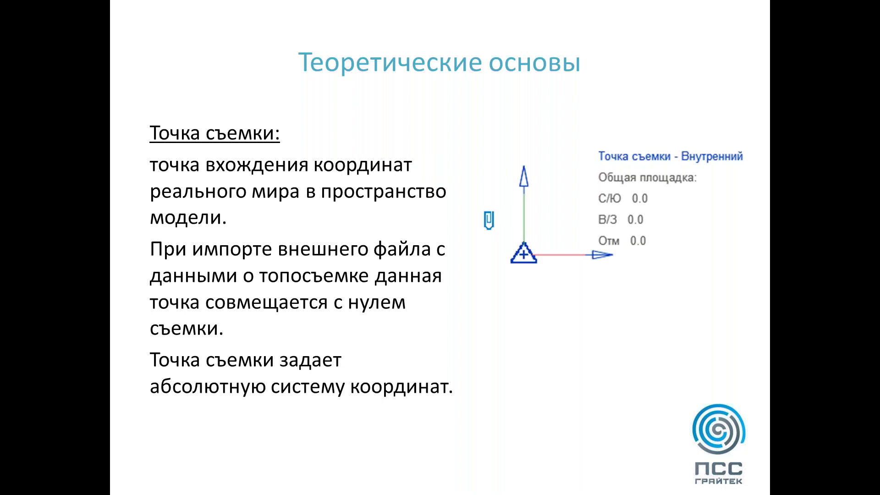
pyautogui.press('Right')
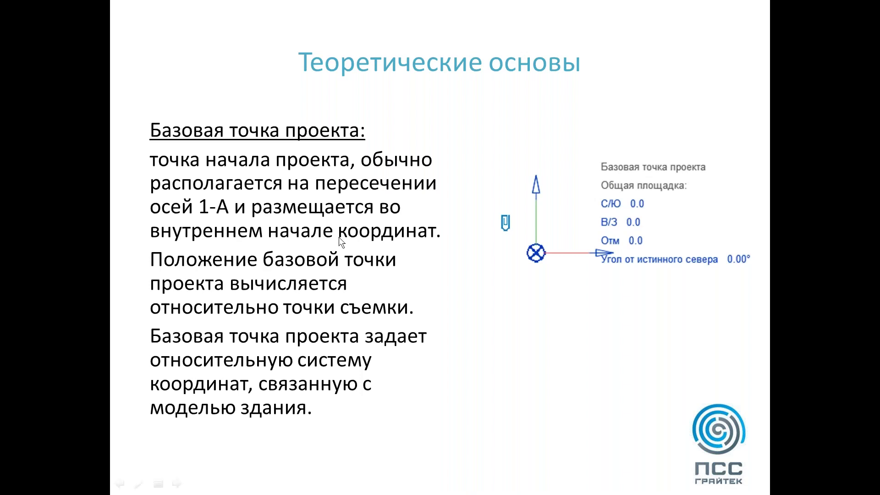
# Step: Advance to the 'Отсечение точки' point clipping slide and exit the slideshow
pyautogui.click(386, 245)
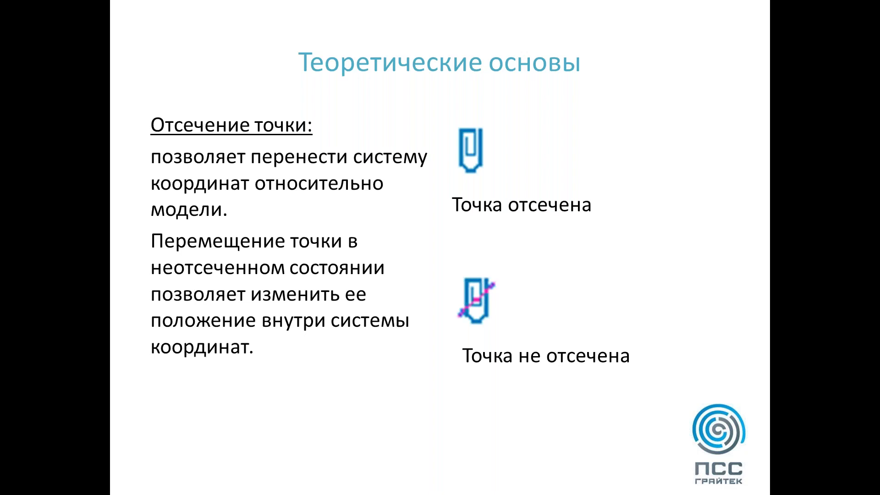
pyautogui.press('Escape')
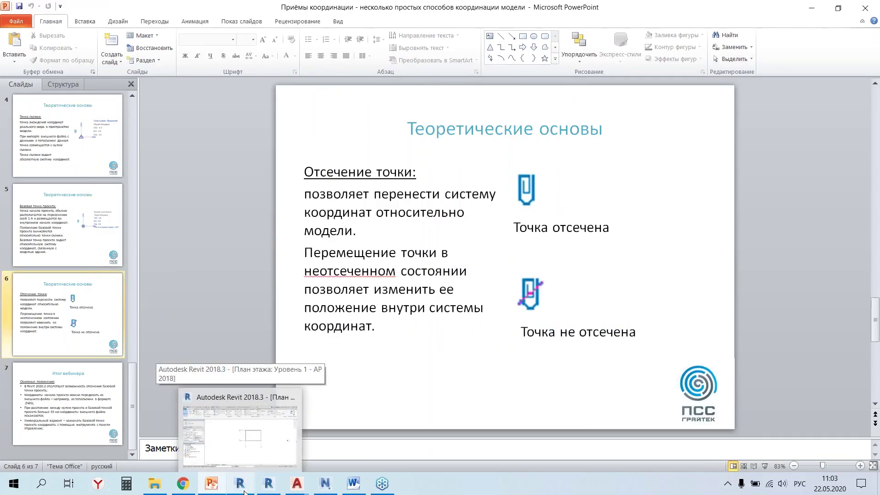
# Step: Snap the Revit 2018 project to the left half and the 2020 project to the right half
pyautogui.click(244, 491)
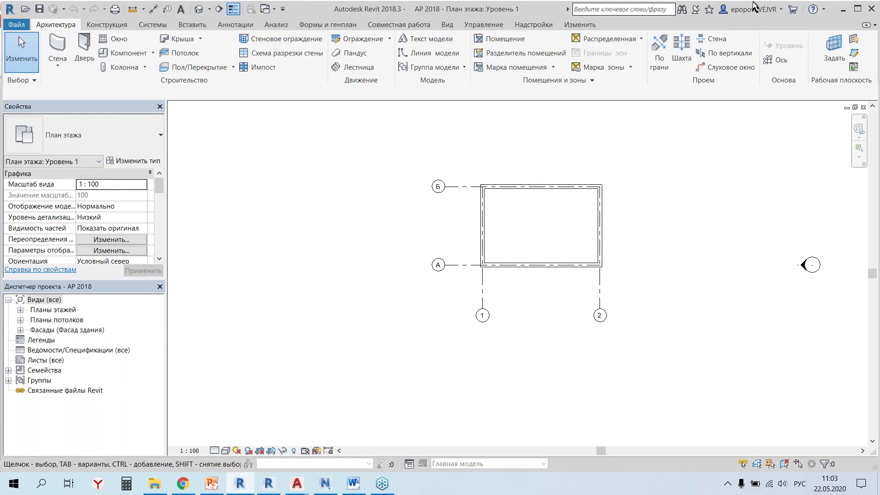
pyautogui.click(857, 8)
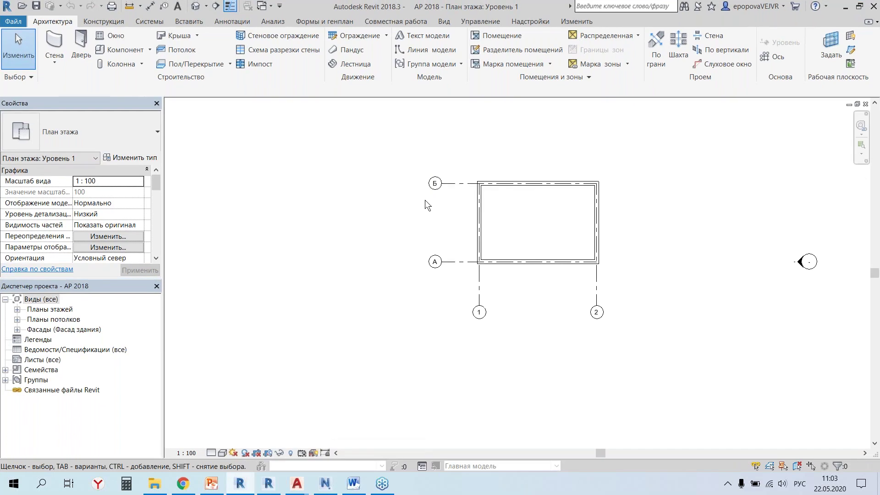
pyautogui.press('super+Left')
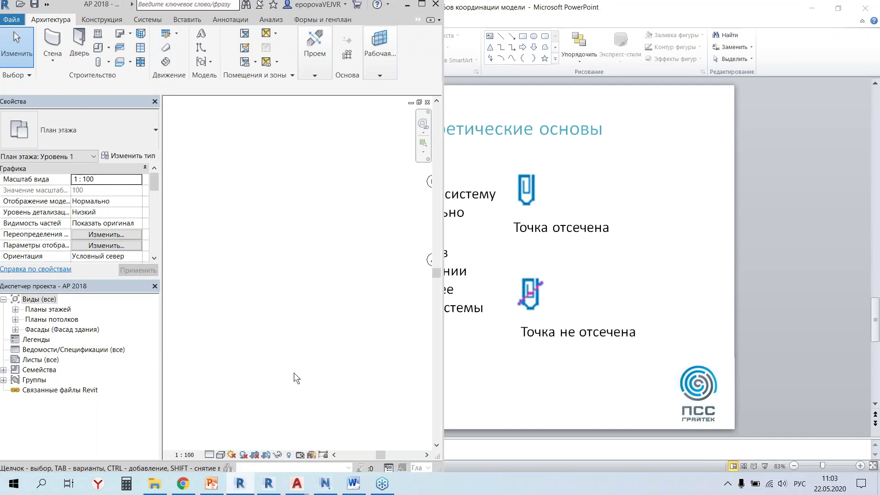
pyautogui.hotkey('alt', 'Tab')
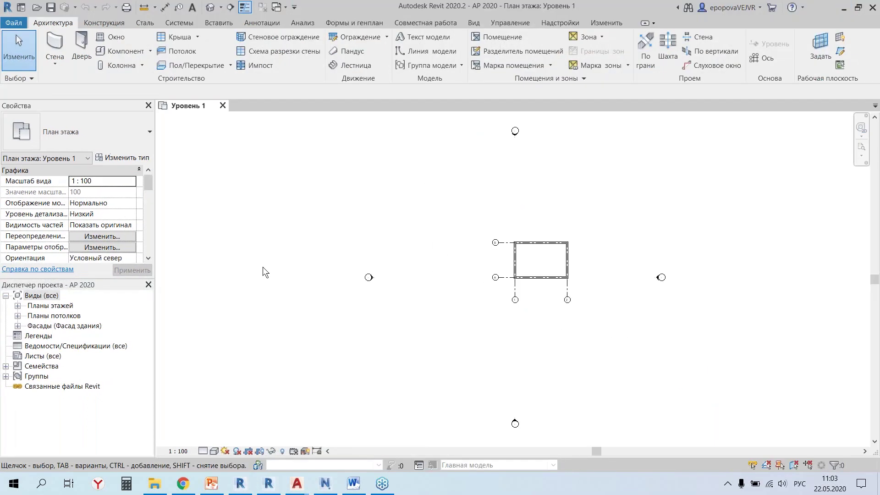
pyautogui.press('super+Right')
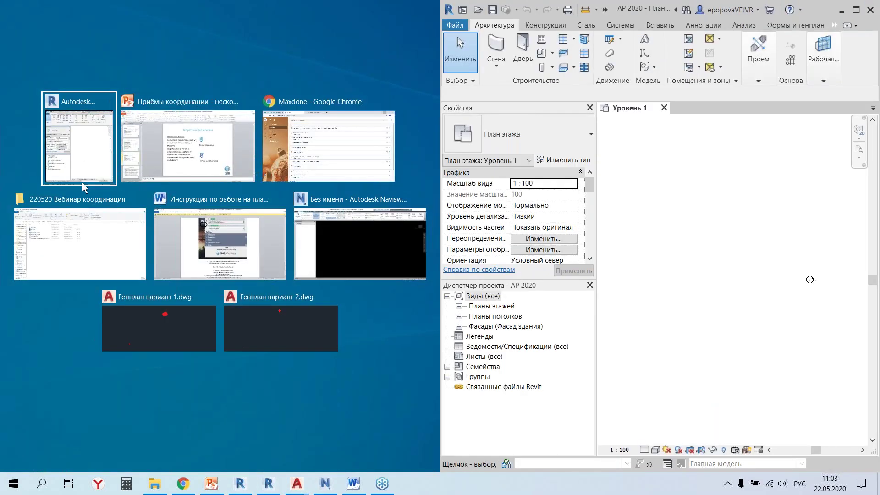
pyautogui.click(80, 148)
# Step: Frame the gridded building in the 2018 Level 1 plan
pyautogui.moveTo(359, 278); pyautogui.dragTo(304, 306, button='middle')
pyautogui.scroll(1, 343, 243)
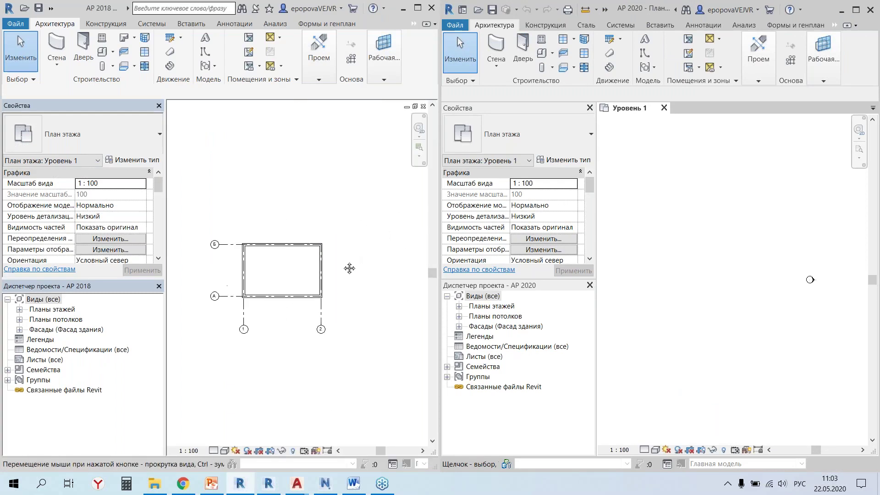
pyautogui.scroll(2, 310, 262)
pyautogui.scroll(1, 310, 262)
pyautogui.moveTo(291, 269); pyautogui.dragTo(339, 245, button='middle')
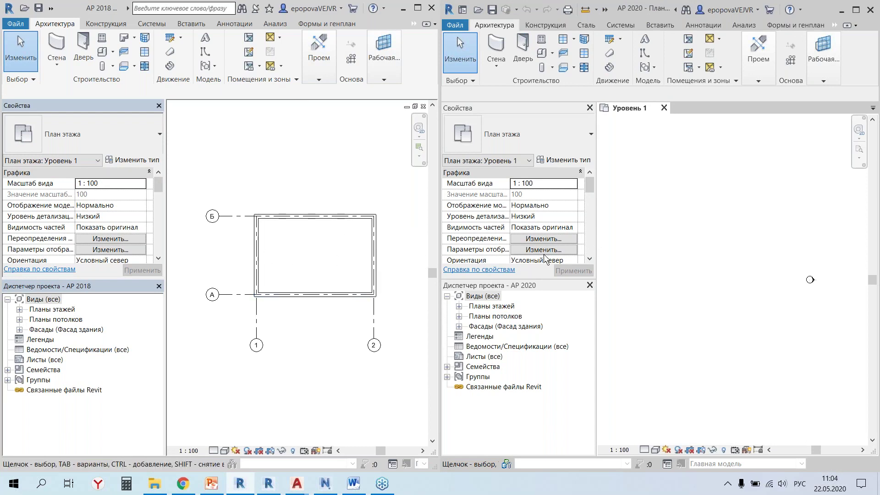
pyautogui.scroll(-3, 660, 285)
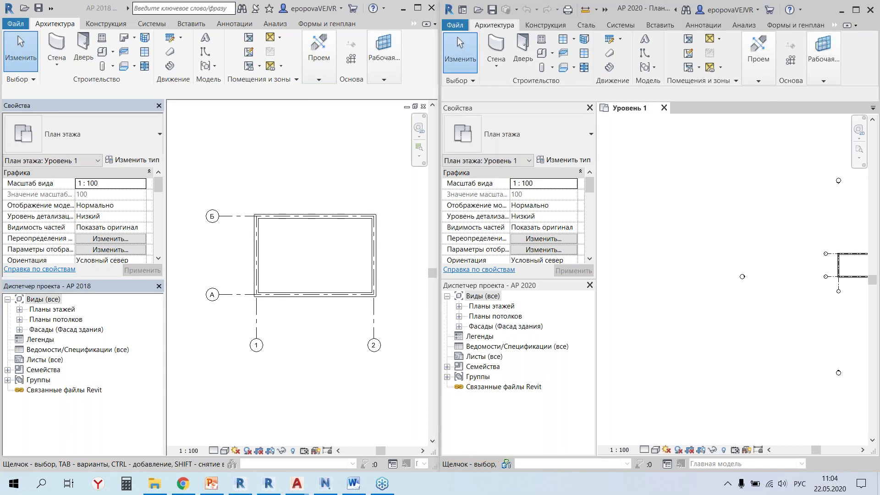
# Step: Frame the building in the 2020 plan, then open the 2018 Level 1 visibility overrides
pyautogui.moveTo(766, 243); pyautogui.dragTo(758, 260, button='middle')
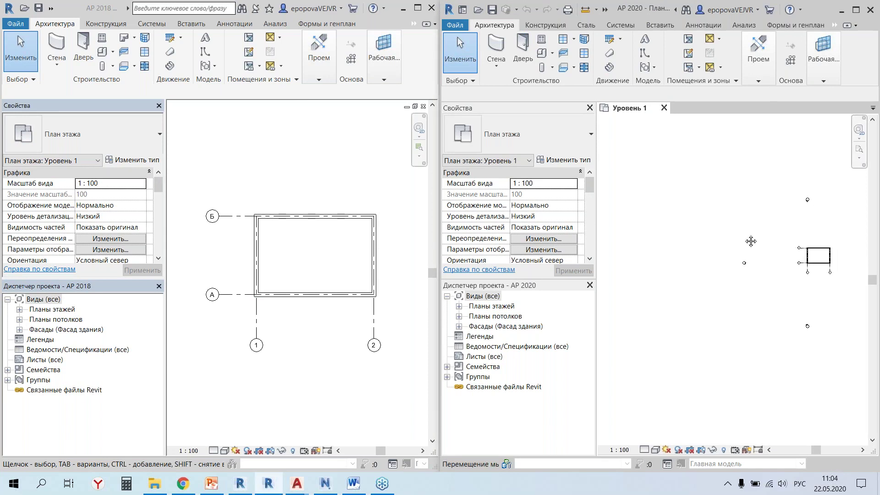
pyautogui.scroll(3, 759, 259)
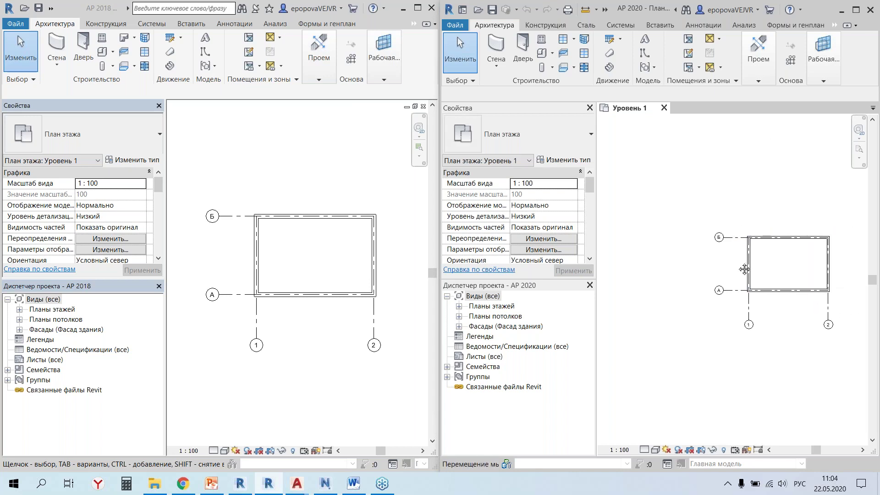
pyautogui.scroll(3, 752, 257)
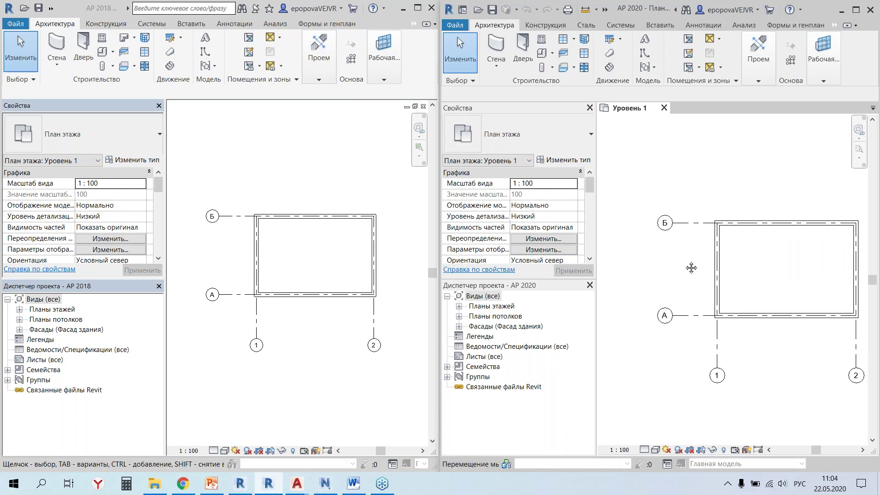
pyautogui.moveTo(733, 259); pyautogui.dragTo(675, 263, button='middle')
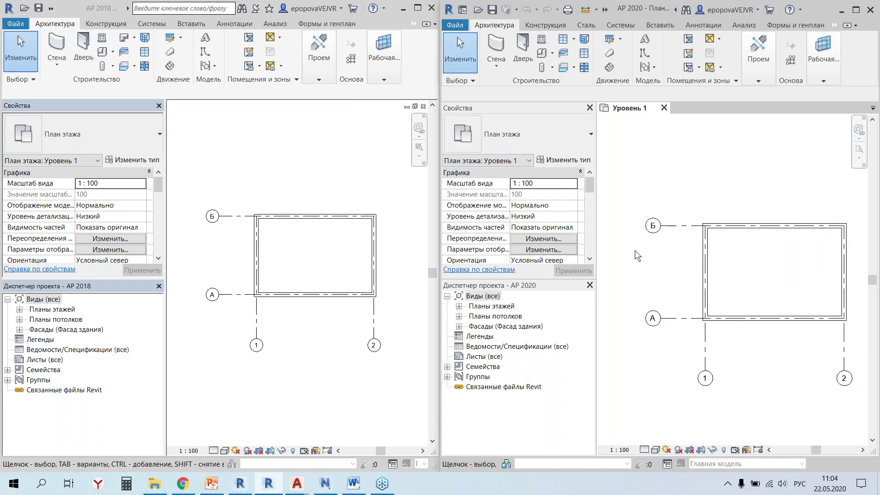
pyautogui.click(109, 6)
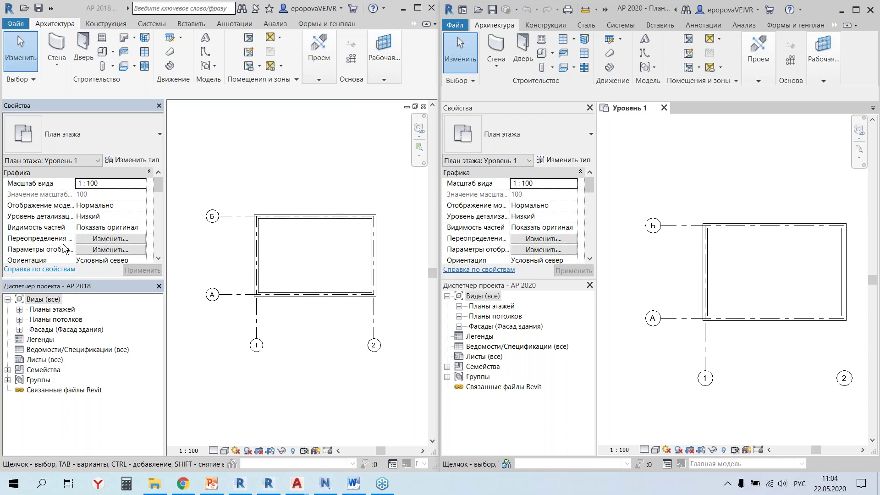
pyautogui.click(101, 242)
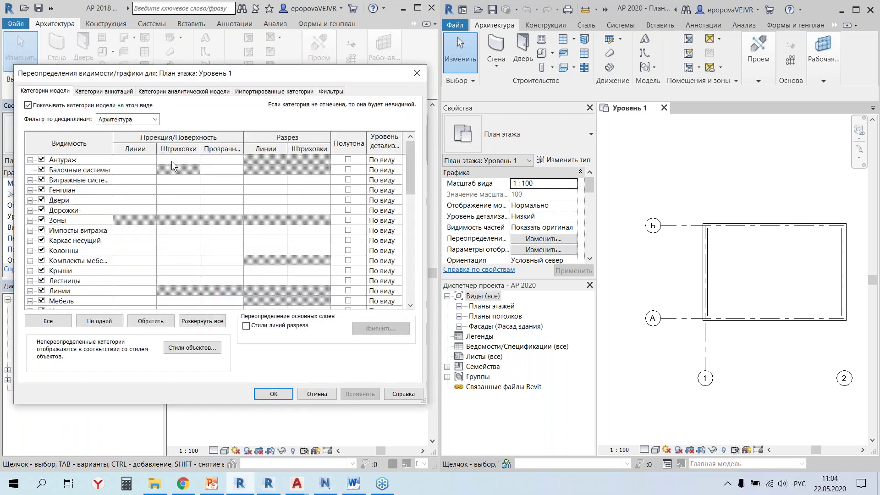
# Step: Turn on Базовая точка проекта and Точка съемки under Генплан and apply
pyautogui.click(29, 190)
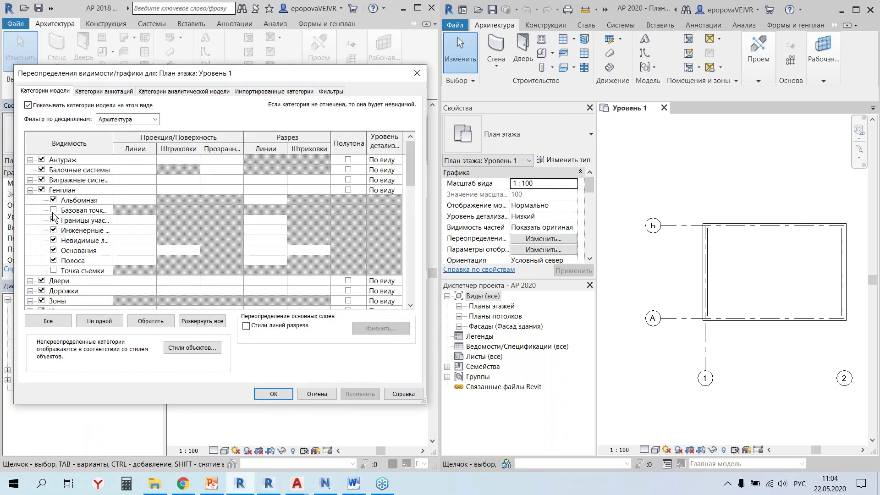
pyautogui.click(53, 211)
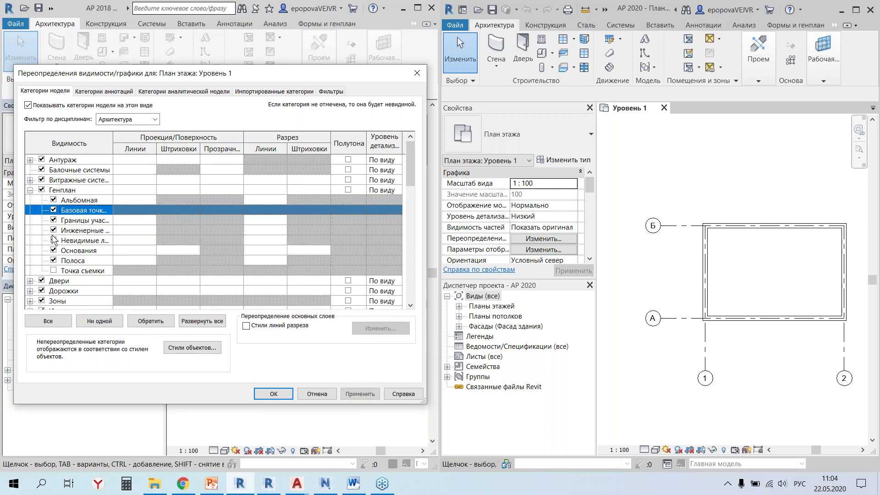
pyautogui.click(54, 271)
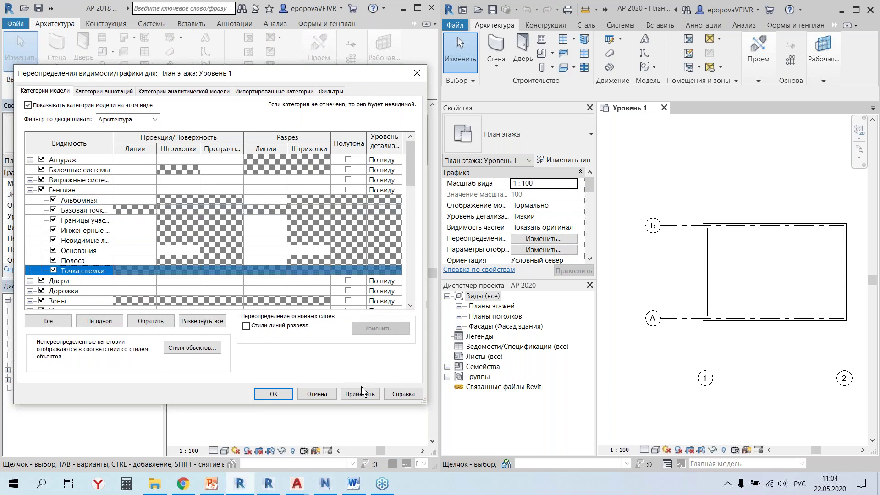
pyautogui.moveTo(344, 71); pyautogui.dragTo(347, 52)
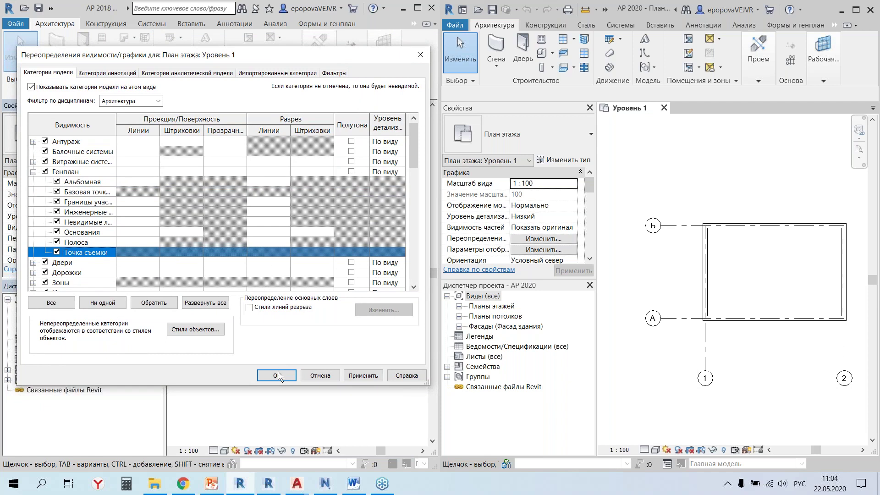
pyautogui.press('Return')
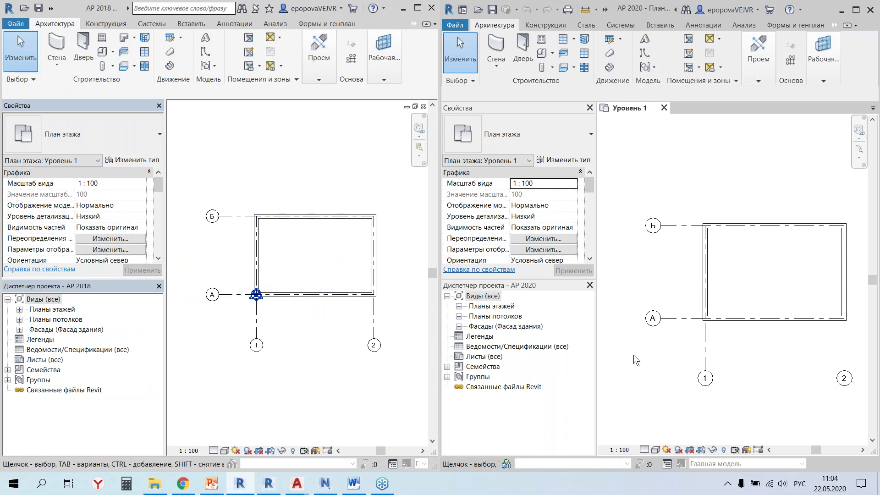
pyautogui.scroll(-1, 633, 355)
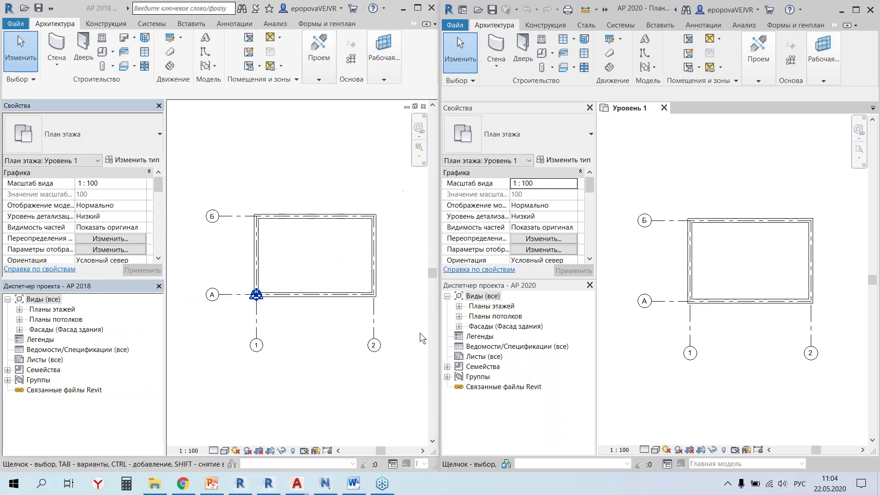
# Step: Show the internal origin, project base point and survey point on the AP 2020 Level 1 plan
pyautogui.click(541, 244)
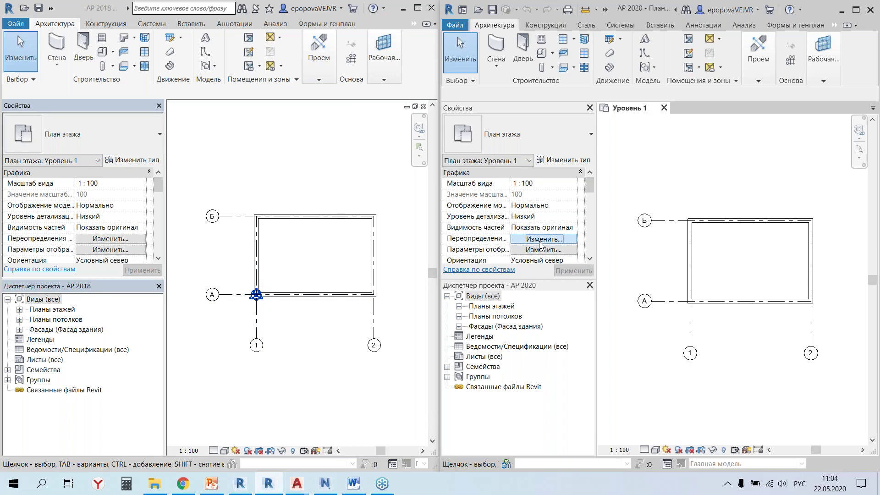
pyautogui.click(541, 244)
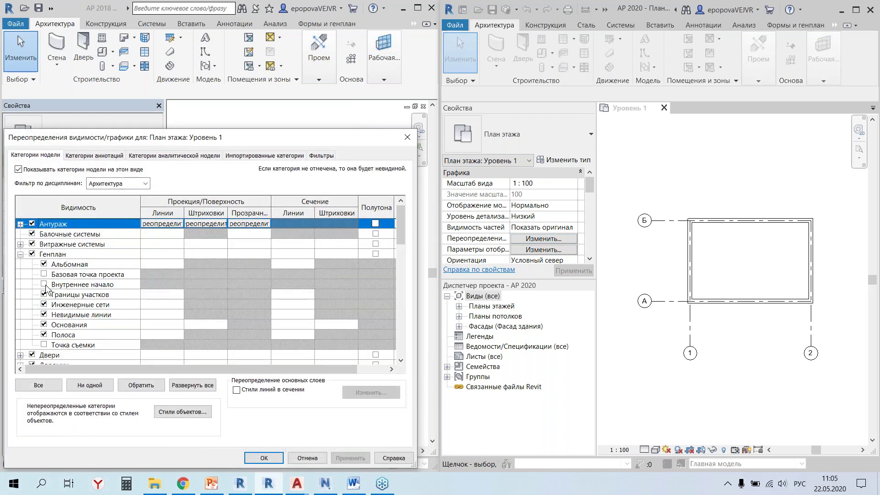
pyautogui.click(44, 284)
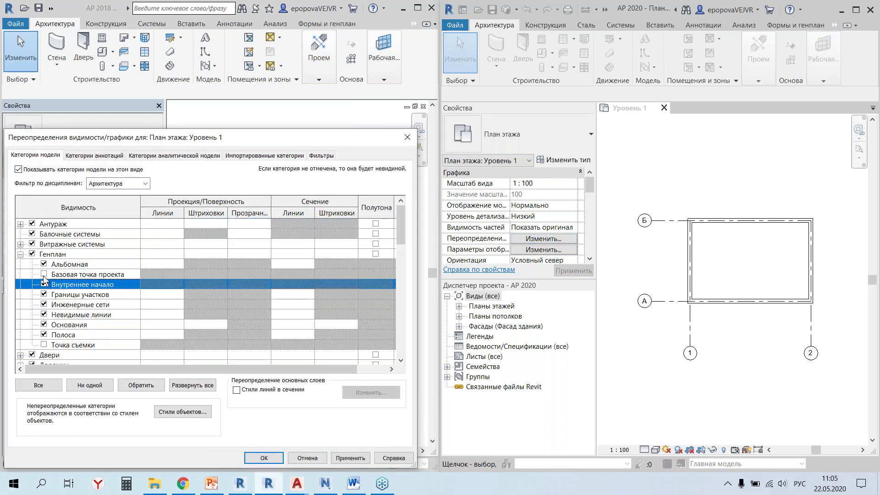
pyautogui.click(44, 274)
pyautogui.click(44, 344)
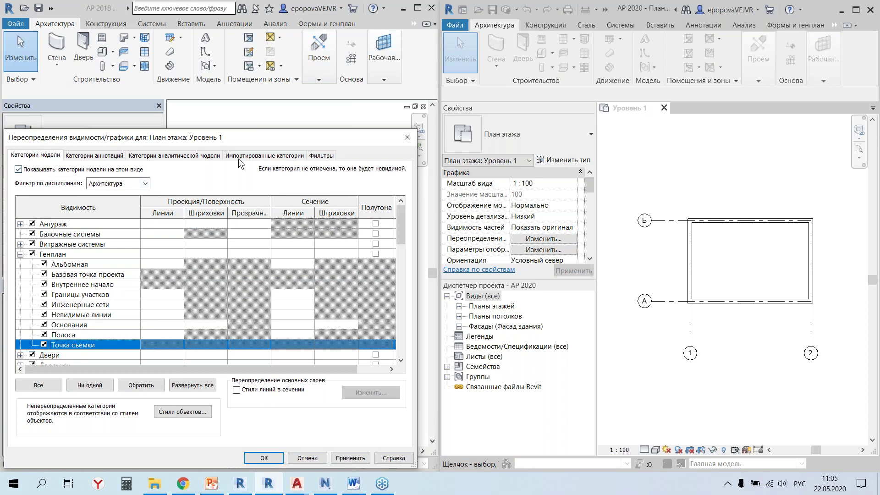
pyautogui.moveTo(244, 133); pyautogui.dragTo(256, 37)
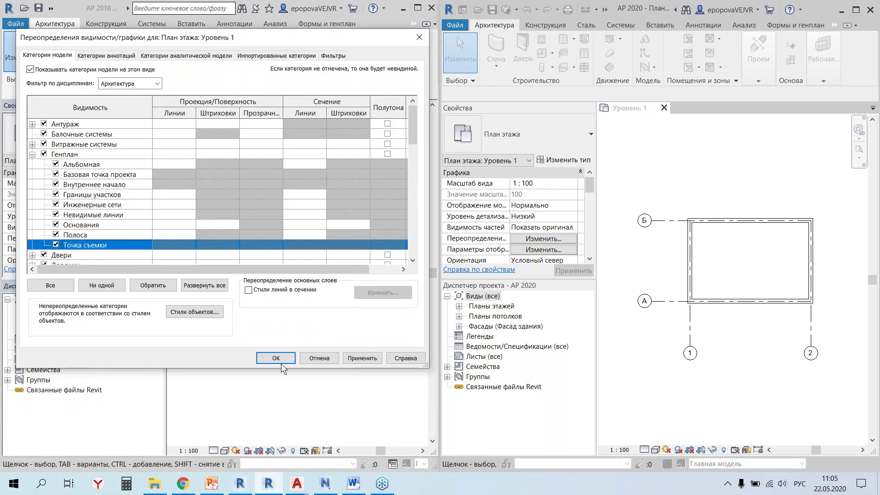
pyautogui.press('Return')
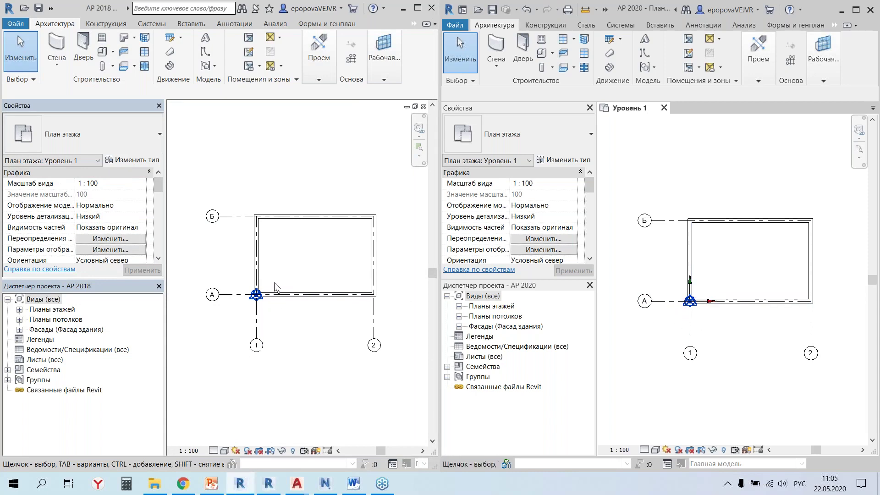
# Step: Window-select the points at A/1 and filter down to only the project base point
pyautogui.moveTo(234, 269); pyautogui.dragTo(279, 325)
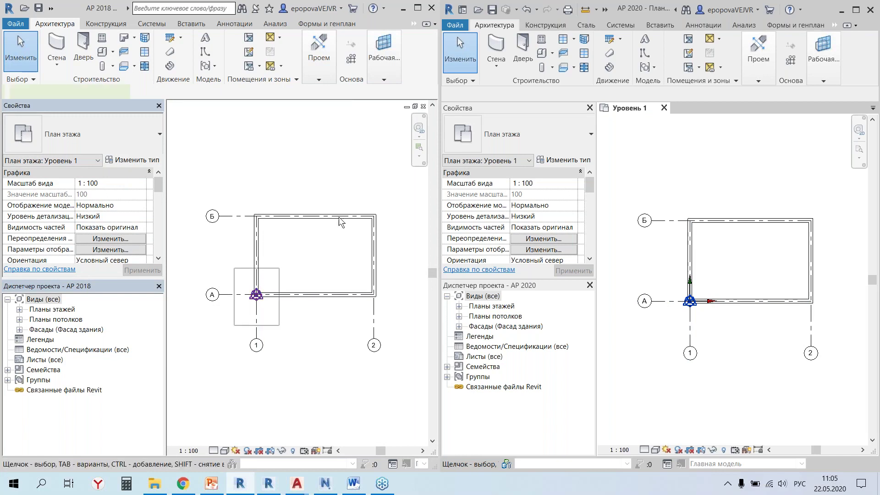
pyautogui.click(351, 78)
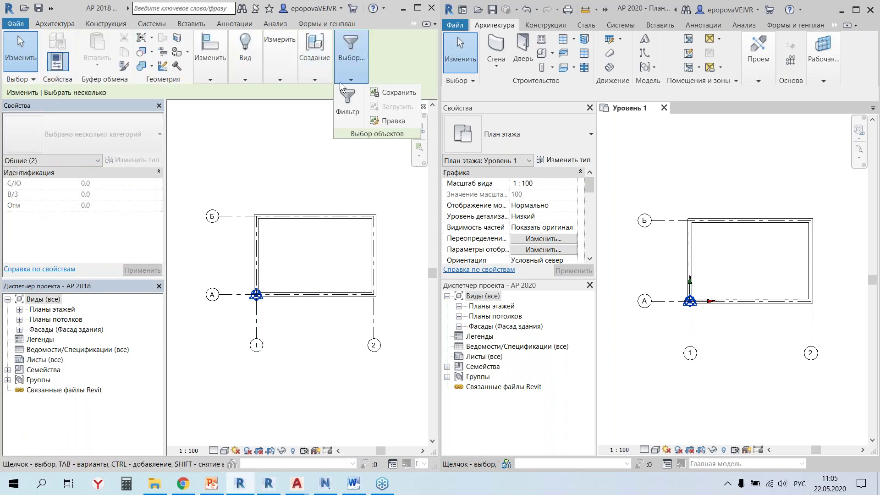
pyautogui.click(347, 107)
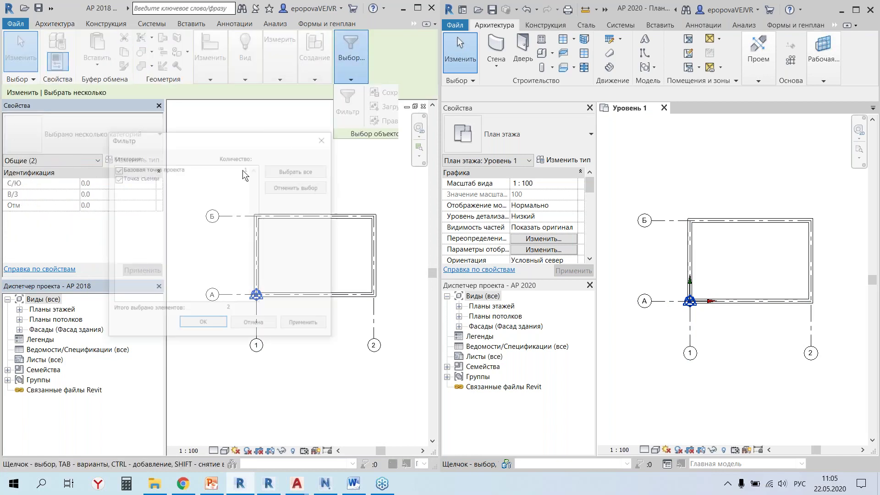
pyautogui.click(121, 178)
pyautogui.click(195, 323)
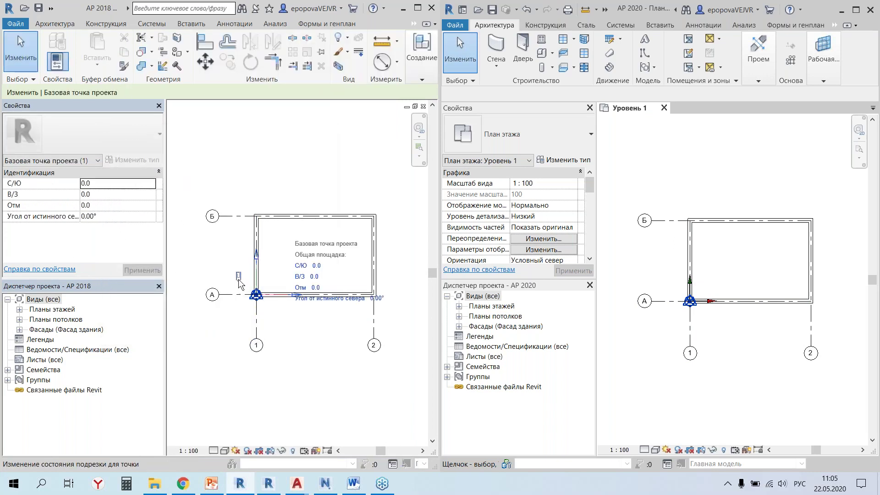
# Step: Set the project base point's С/Ю and В/З to 3000
pyautogui.click(312, 275)
pyautogui.write('3000')
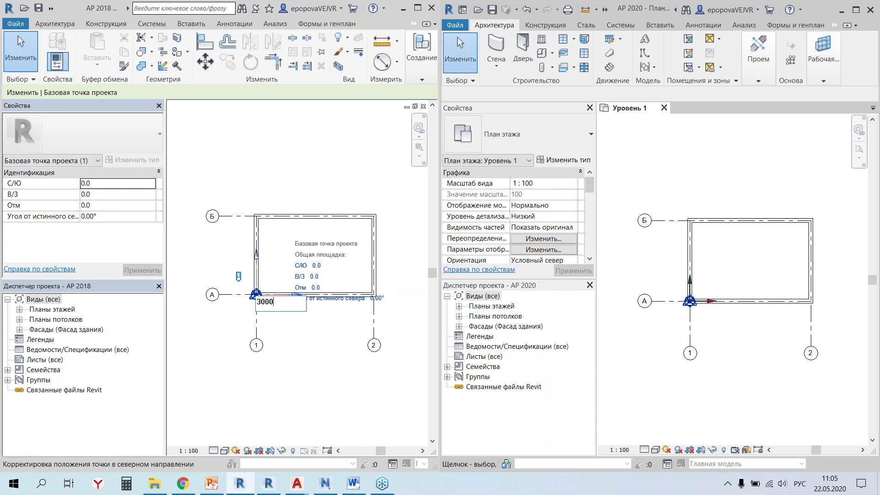
pyautogui.press('Tab')
pyautogui.write('3000')
pyautogui.press('Return')
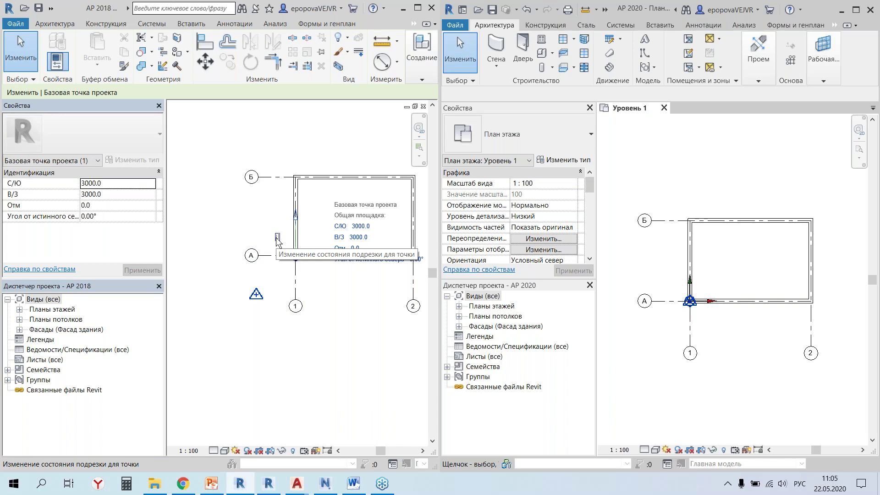
# Step: Change the base point's С/Ю and В/З to 4500 and reselect it to verify
pyautogui.click(360, 226)
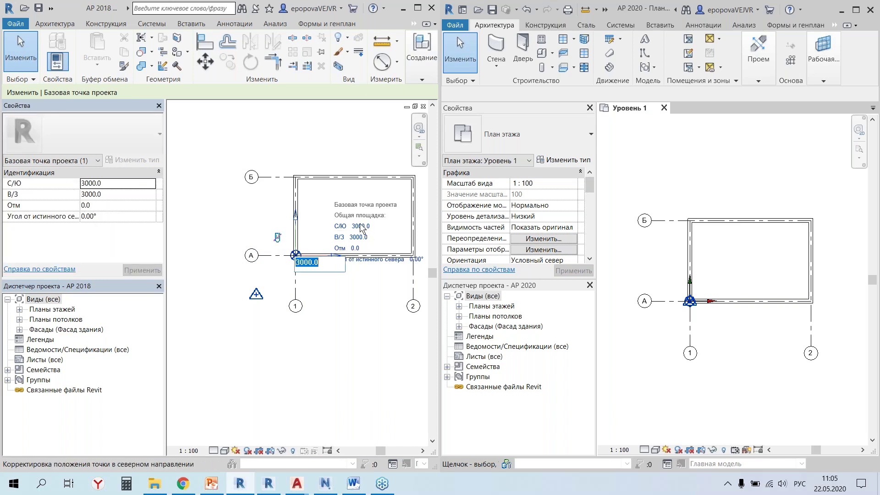
pyautogui.click(308, 268)
pyautogui.press('BackSpace')
pyautogui.press('BackSpace')
pyautogui.write('45')
pyautogui.press('Tab')
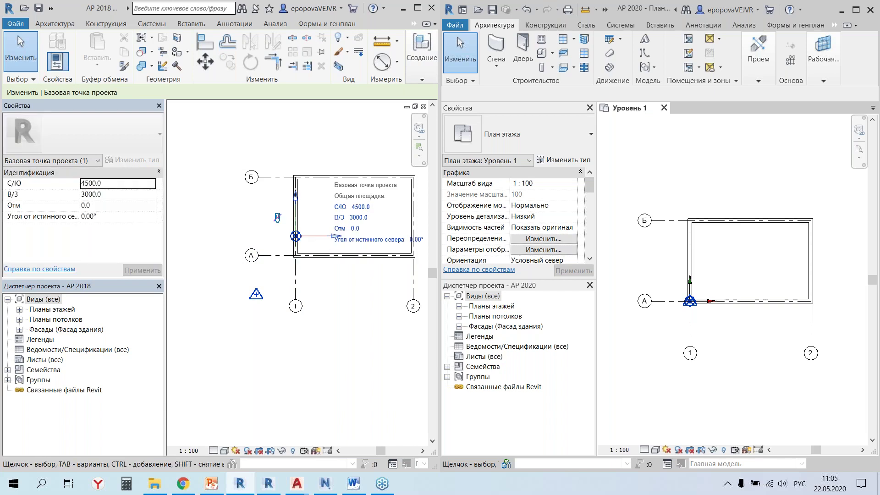
pyautogui.moveTo(304, 245); pyautogui.dragTo(298, 247)
pyautogui.write('4500.0')
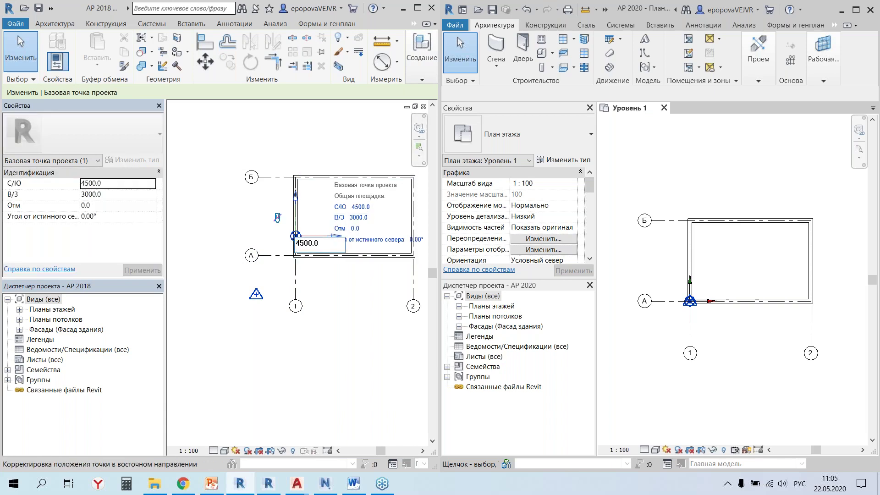
pyautogui.press('Return')
pyautogui.click(319, 276)
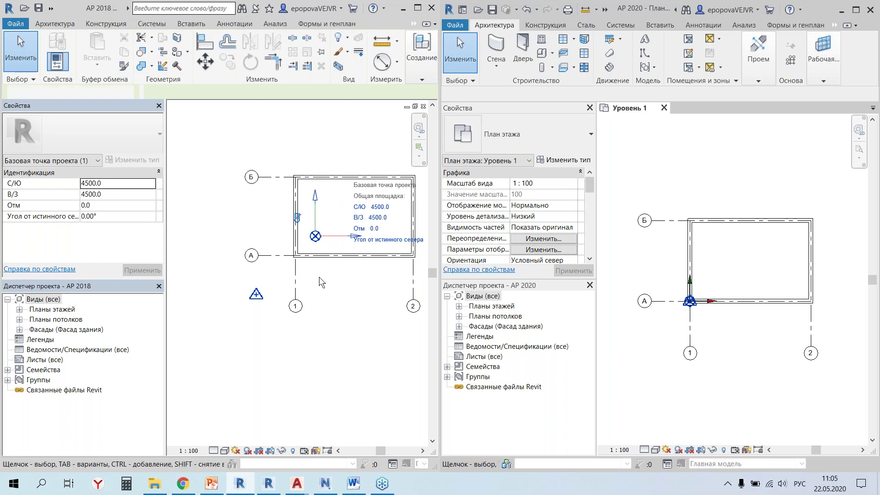
pyautogui.click(316, 236)
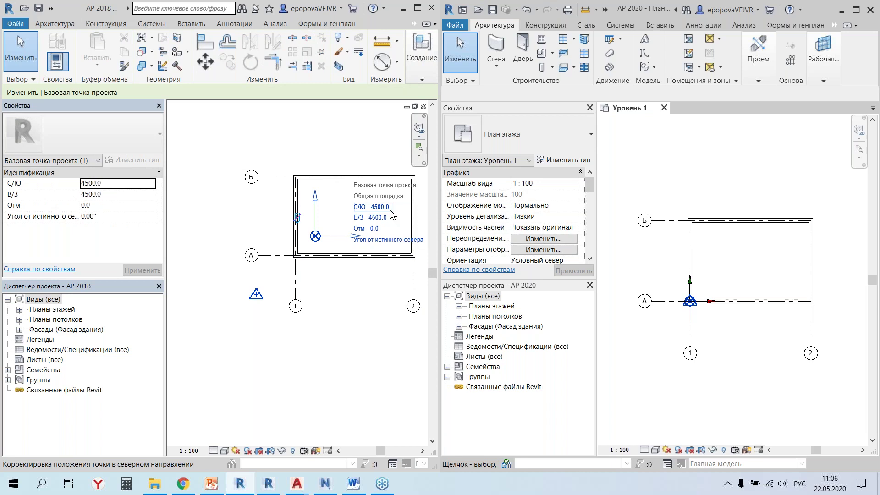
# Step: Set the AP 2020 project base point to С/Ю 3000 and В/З 3000, then minimize AP 2018
pyautogui.click(348, 273)
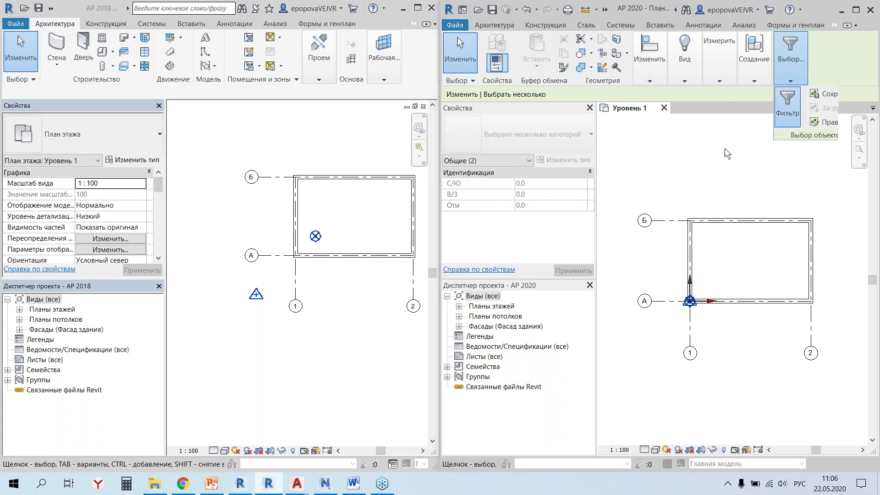
pyautogui.click(290, 310)
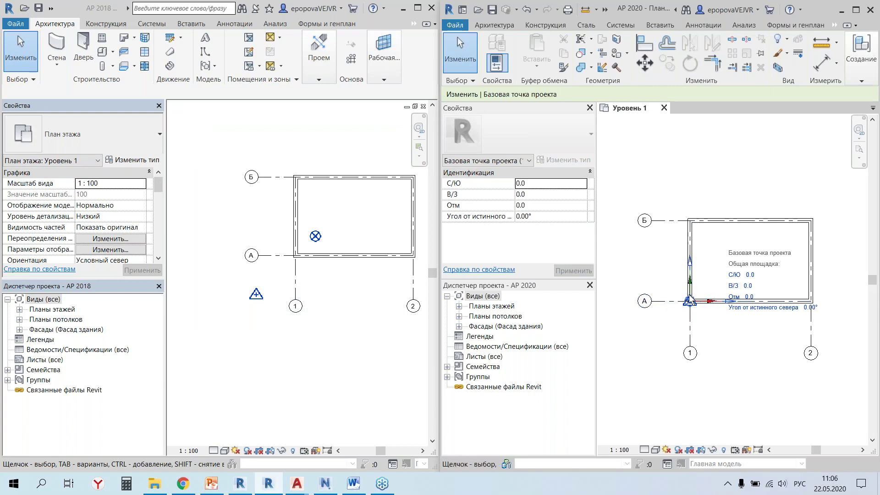
pyautogui.click(750, 275)
pyautogui.write('300')
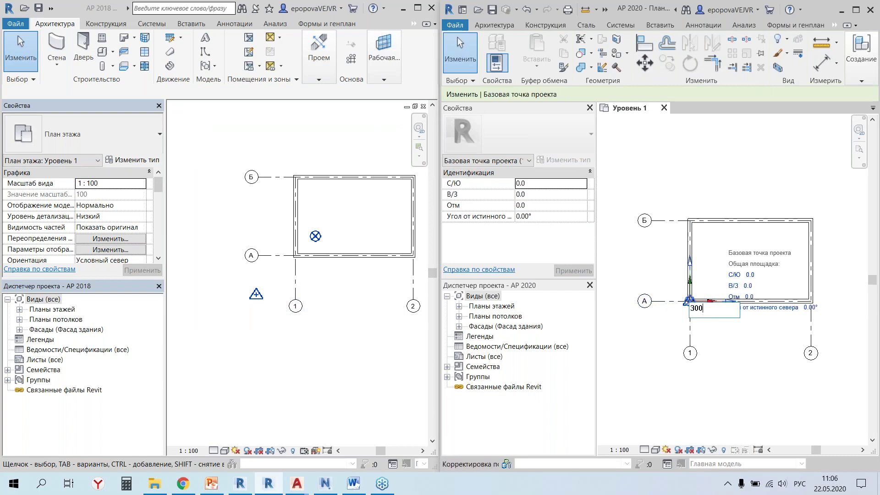
pyautogui.write('0')
pyautogui.press('Return')
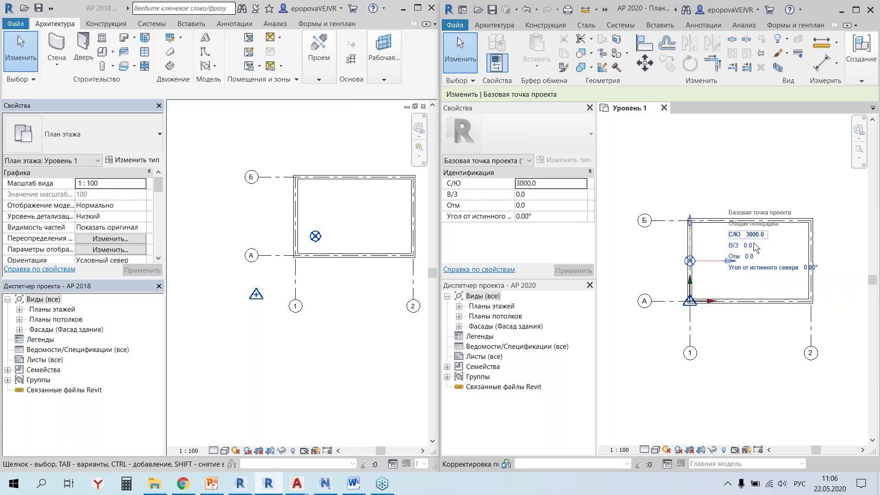
pyautogui.click(751, 248)
pyautogui.write('3000')
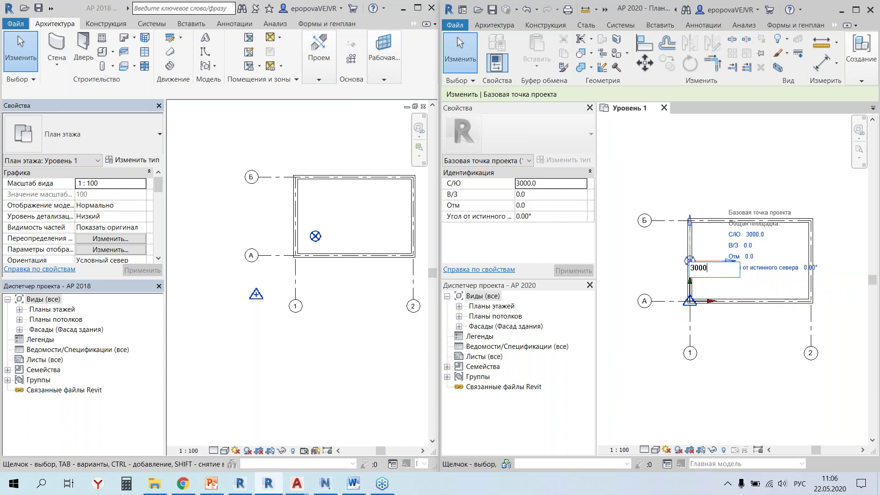
pyautogui.press('Return')
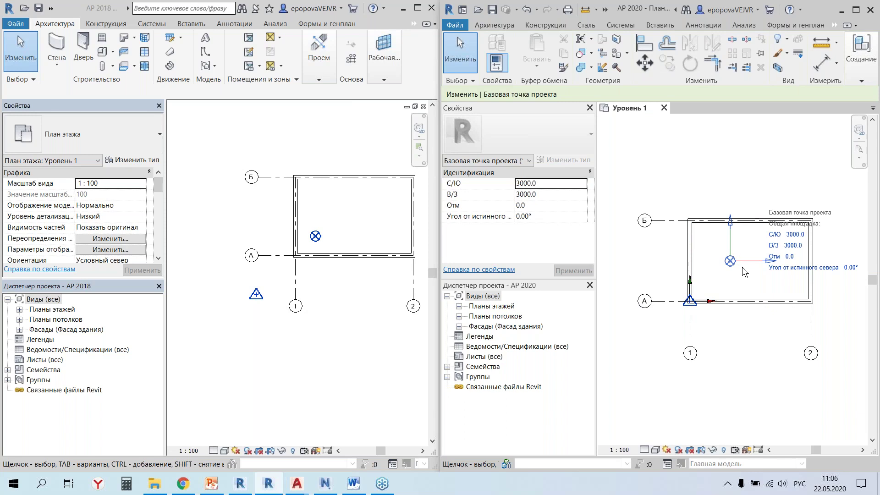
pyautogui.click(741, 268)
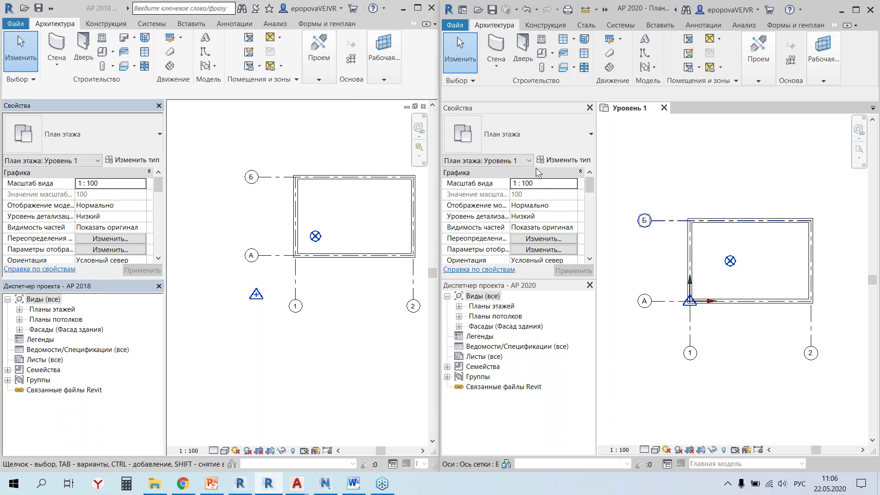
pyautogui.click(403, 8)
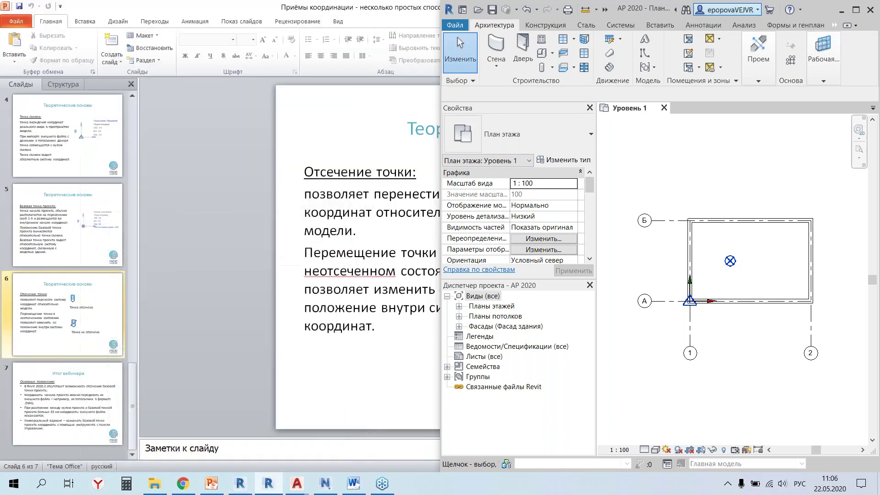
# Step: Move the AP 2020 project base point back to the internal origin via Переместить во внутреннее начало
pyautogui.click(857, 10)
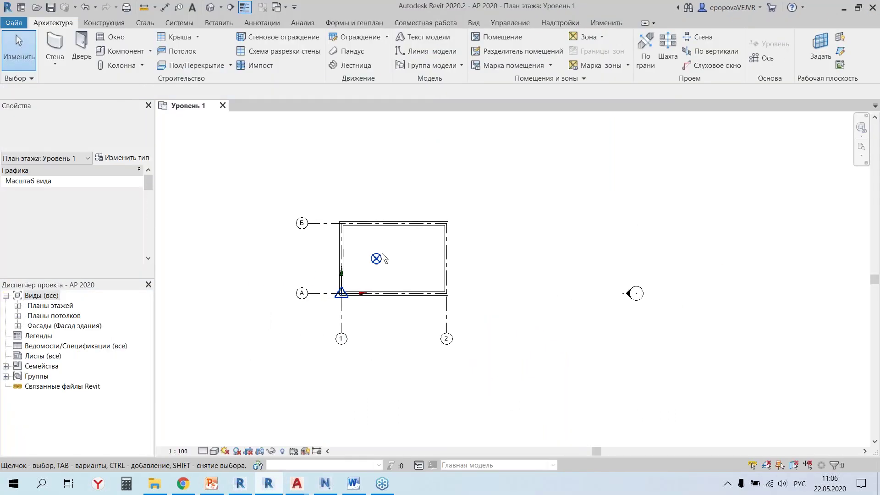
pyautogui.scroll(1, 382, 258)
pyautogui.click(375, 260)
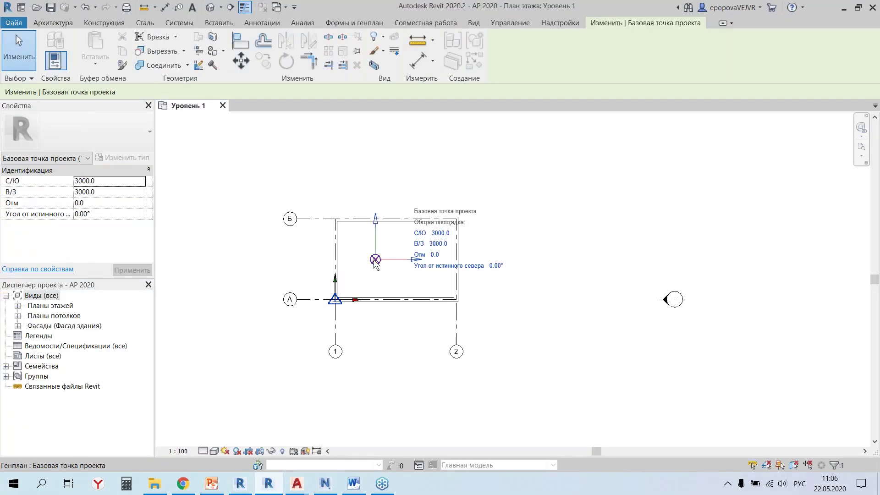
pyautogui.rightClick(375, 259)
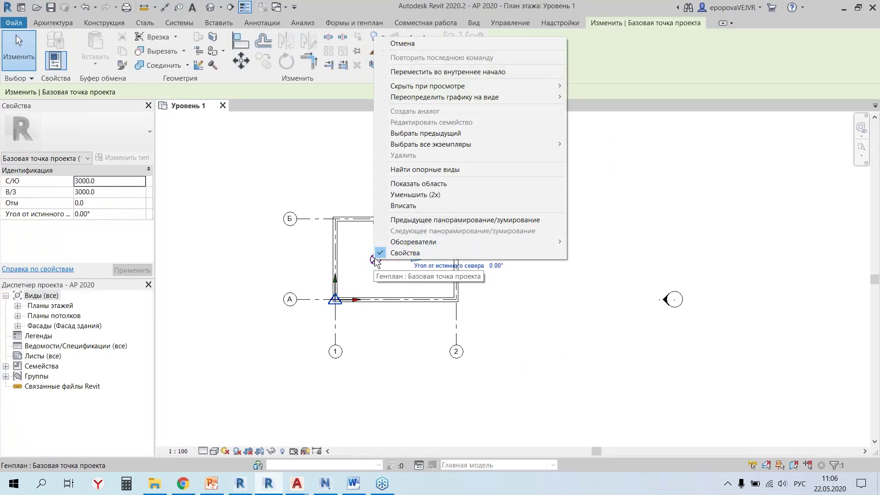
pyautogui.click(450, 70)
pyautogui.moveTo(425, 281)
pyautogui.mouseDown(button='middle')
pyautogui.moveTo(514, 291)
pyautogui.moveTo(525, 278)
pyautogui.mouseUp(button='middle')
pyautogui.scroll(1, 509, 288)
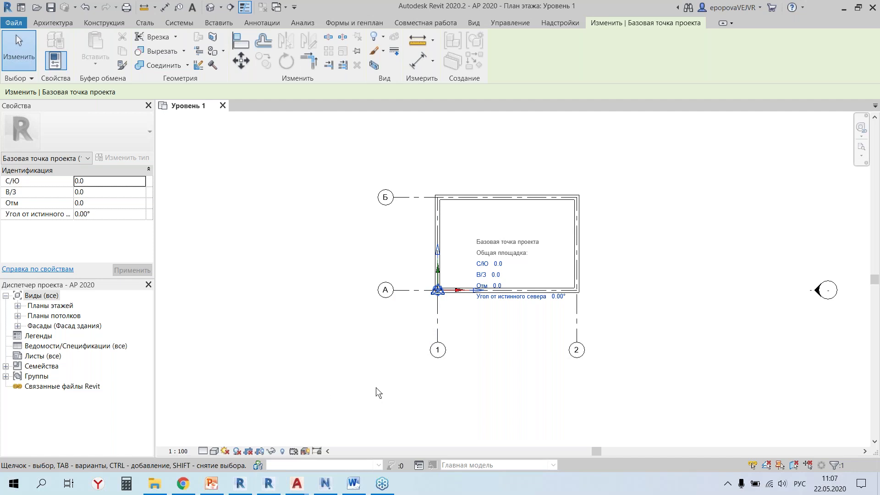
# Step: Switch to the 'Генплан вариант 1.dwg' site plan in AutoCAD
pyautogui.moveTo(296, 483)
pyautogui.click(235, 447)
pyautogui.click(302, 301)
pyautogui.click(496, 248)
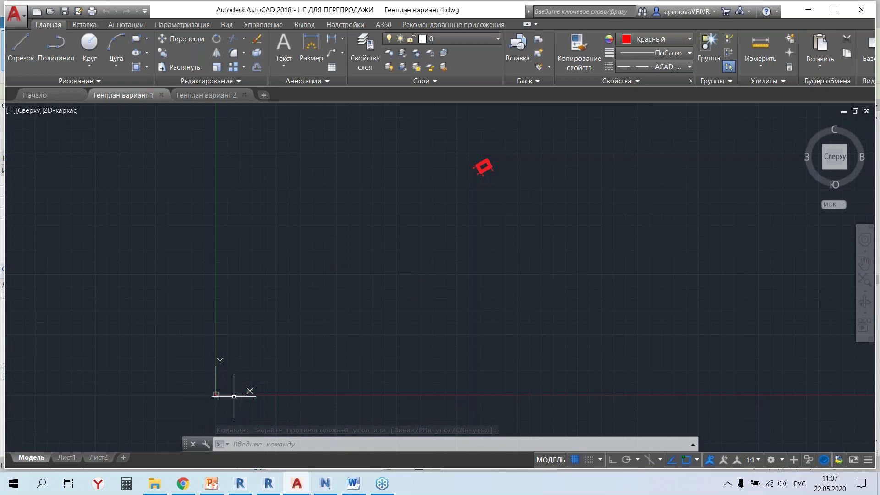
# Step: Zoom in on the red building in the AutoCAD site plan
pyautogui.click(493, 163)
pyautogui.click(476, 161)
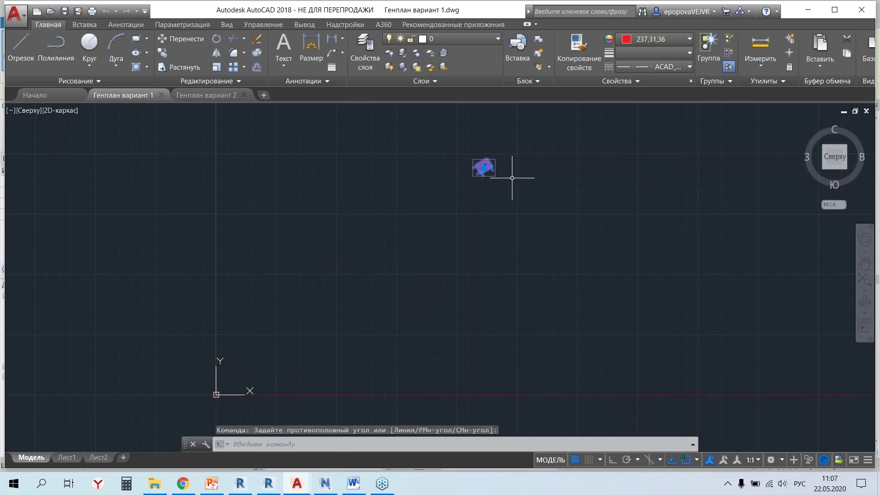
pyautogui.press('Escape')
pyautogui.scroll(5, 456, 177)
pyautogui.scroll(4, 454, 249)
pyautogui.scroll(1, 358, 434)
# Step: Read the A/1 building corner with the ID command: X 220, Y 185, Z 10
pyautogui.click(251, 442)
pyautogui.write('коор')
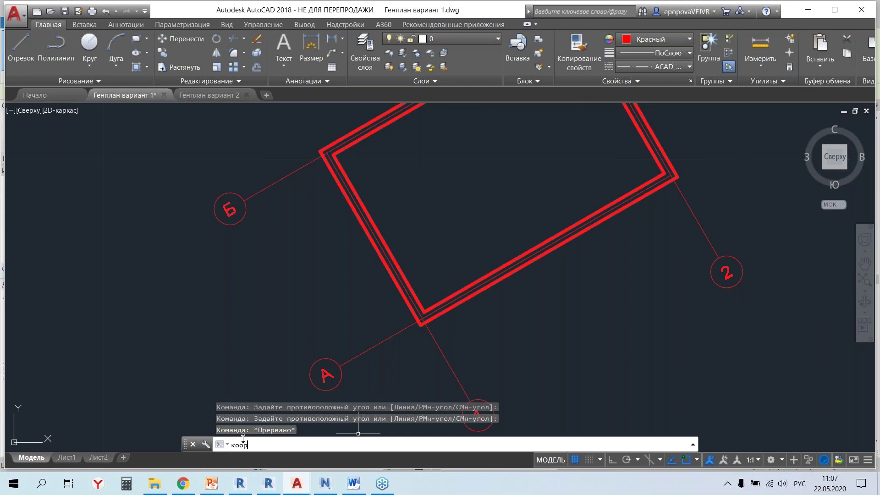
pyautogui.write('д')
pyautogui.press('Return')
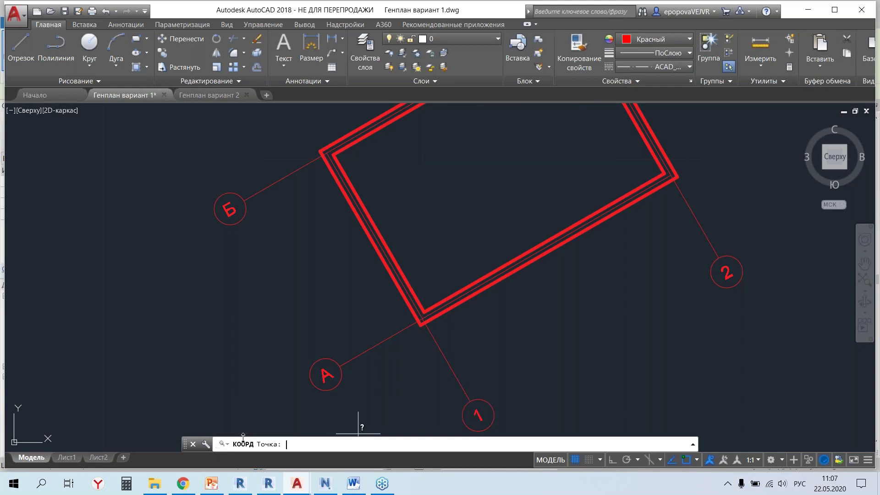
pyautogui.click(422, 318)
pyautogui.moveTo(411, 368); pyautogui.dragTo(411, 336, button='middle')
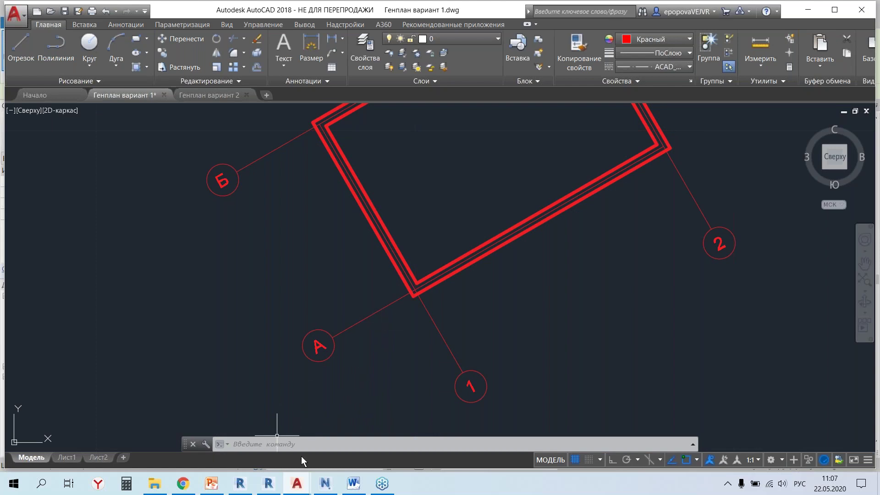
pyautogui.moveTo(268, 483)
pyautogui.click(269, 437)
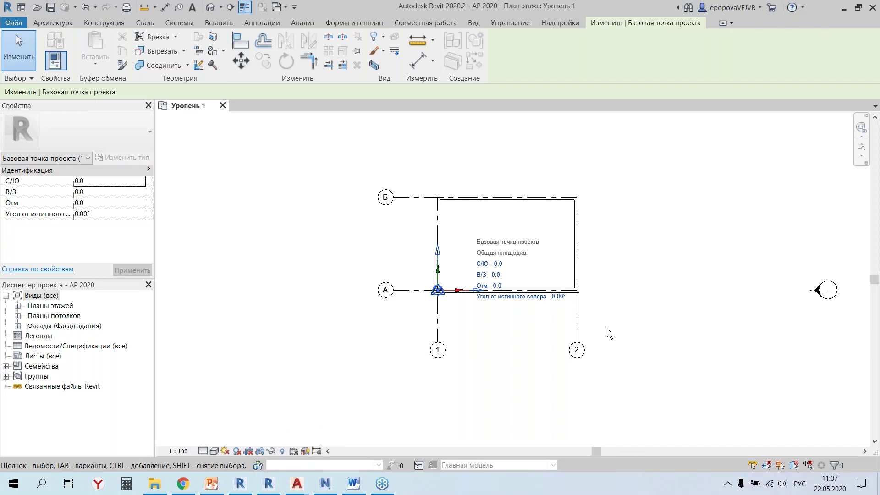
# Step: Link Генплан вариант 1.dwg with import units метр and Вручную - Начало координат positioning
pyautogui.click(231, 22)
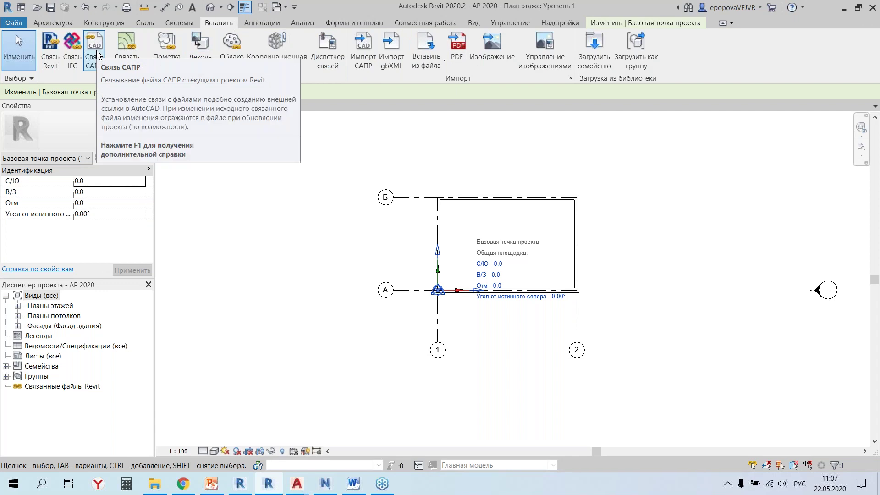
pyautogui.click(95, 50)
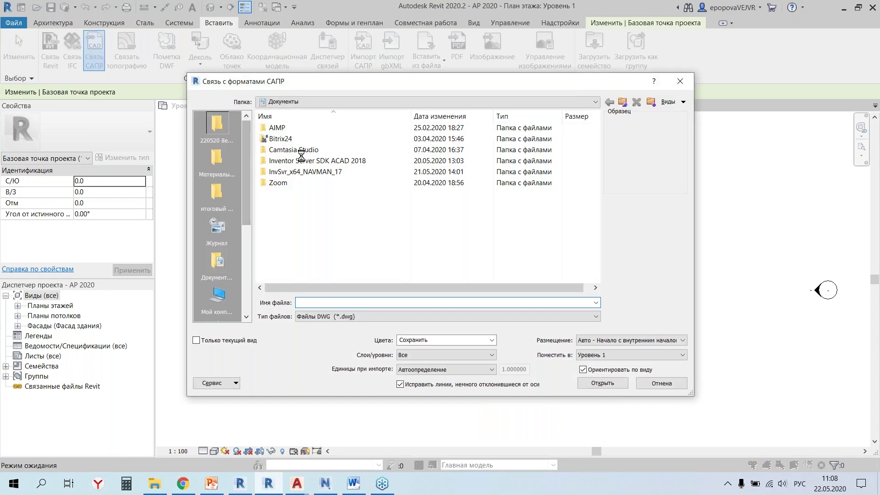
pyautogui.click(217, 126)
pyautogui.click(299, 138)
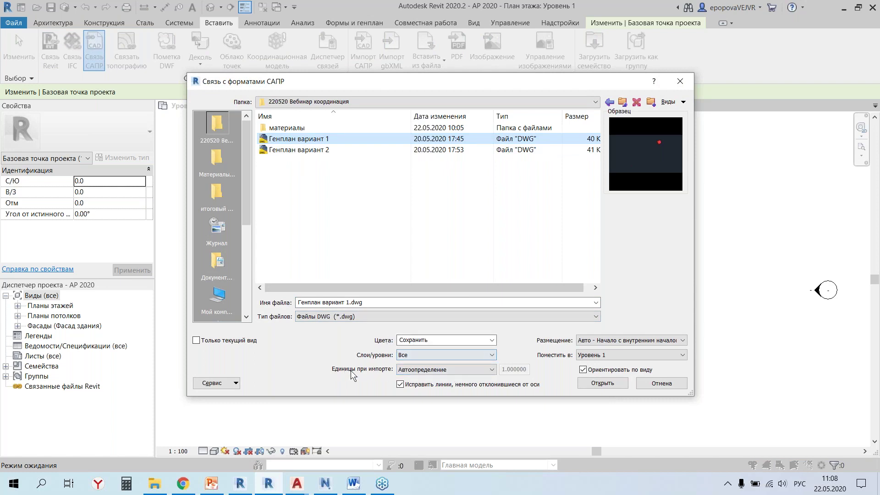
pyautogui.click(410, 374)
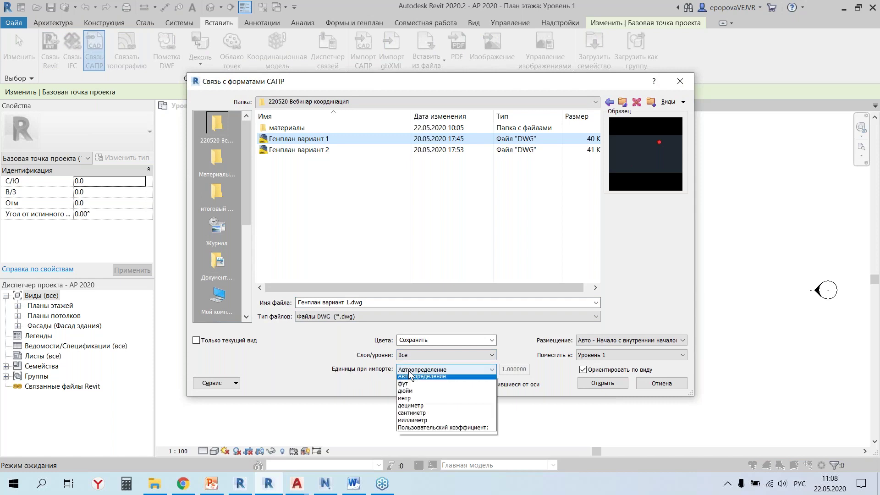
pyautogui.click(408, 402)
pyautogui.click(618, 342)
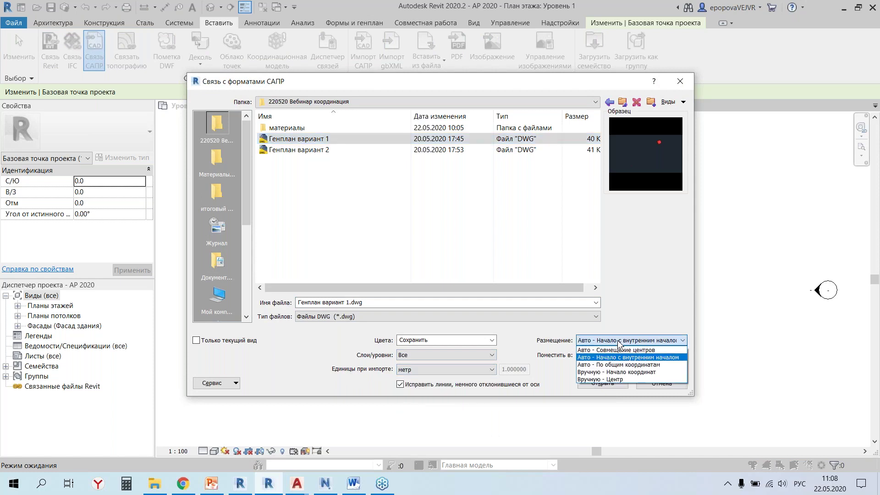
pyautogui.click(608, 373)
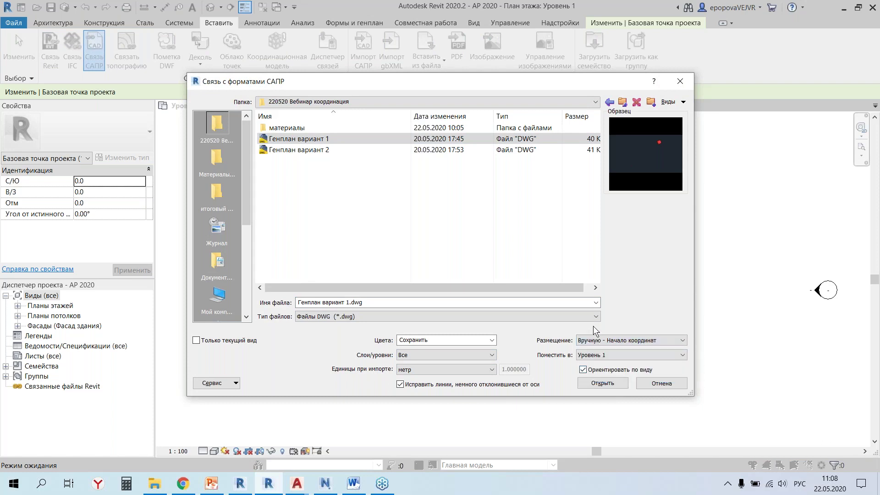
pyautogui.click(590, 387)
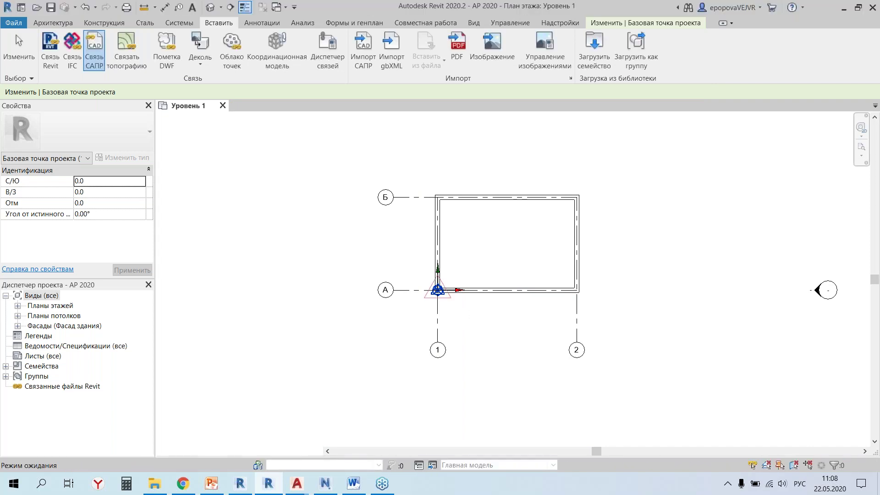
# Step: Place the linked site plan in the Level 1 plan
pyautogui.scroll(-3, 461, 322)
pyautogui.scroll(-2, 460, 322)
pyautogui.scroll(-2, 463, 323)
pyautogui.scroll(-2, 446, 290)
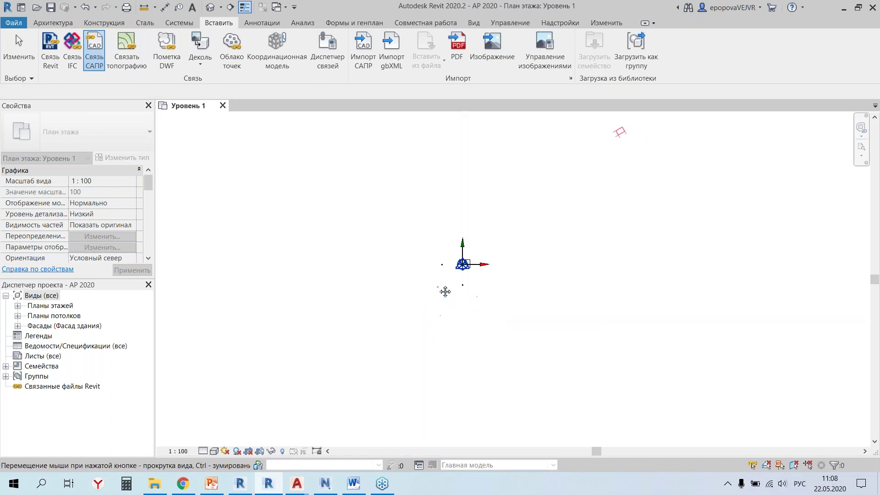
pyautogui.click(282, 416)
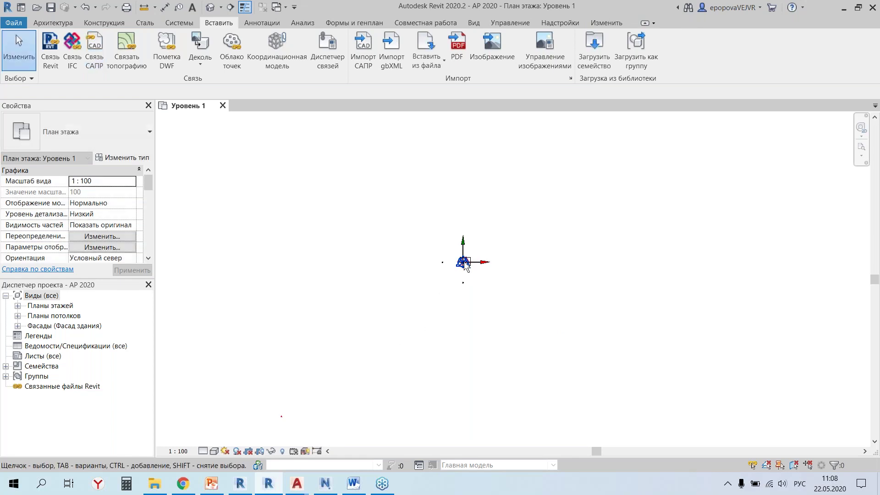
pyautogui.scroll(1, 460, 273)
pyautogui.scroll(2, 487, 277)
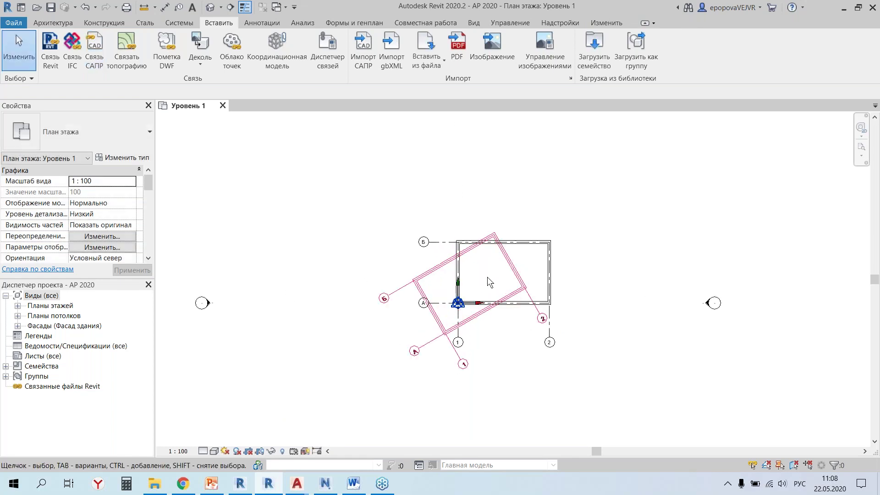
pyautogui.scroll(1, 505, 279)
pyautogui.scroll(2, 522, 277)
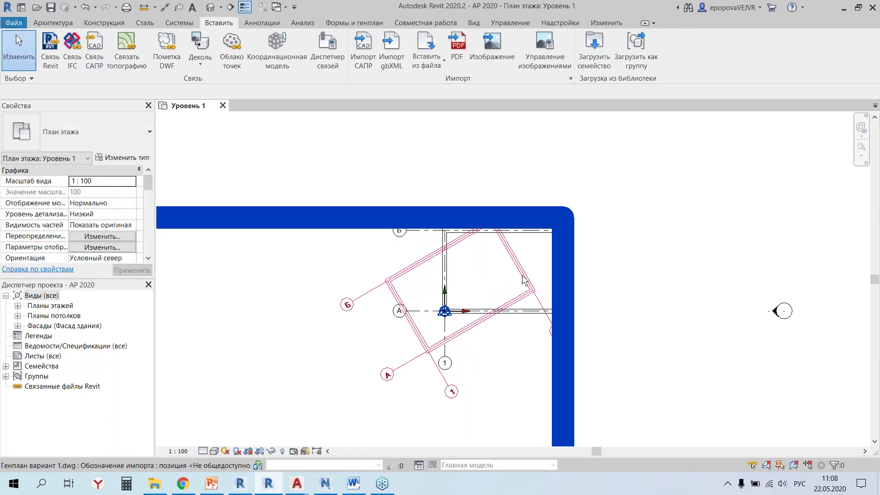
# Step: Move the site plan so its building corner sits on grid intersection А/1
pyautogui.click(523, 278)
pyautogui.click(246, 59)
pyautogui.scroll(1, 433, 350)
pyautogui.scroll(2, 424, 357)
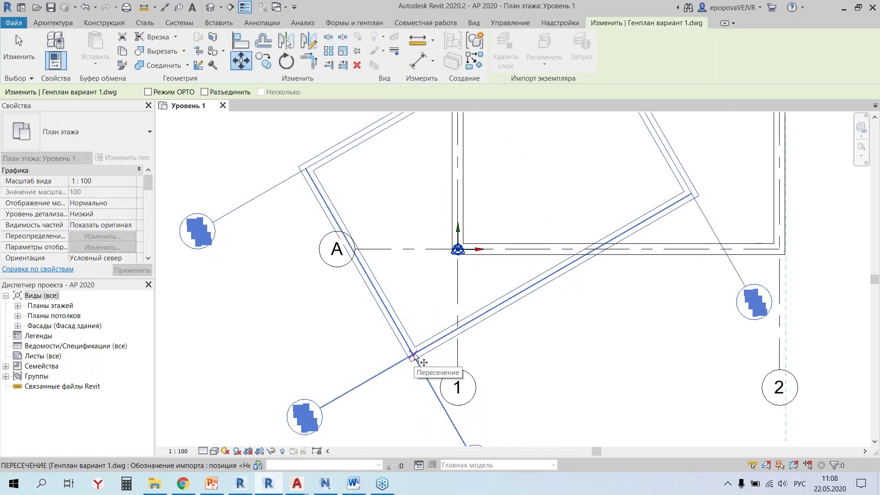
pyautogui.click(412, 355)
pyautogui.click(458, 250)
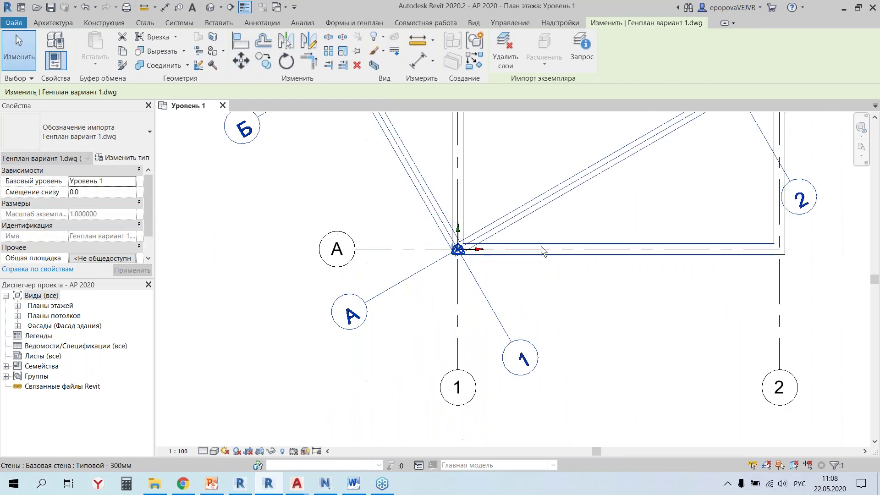
# Step: Rotate the site plan 30° about the А/1 corner to align with the grids
pyautogui.click(286, 60)
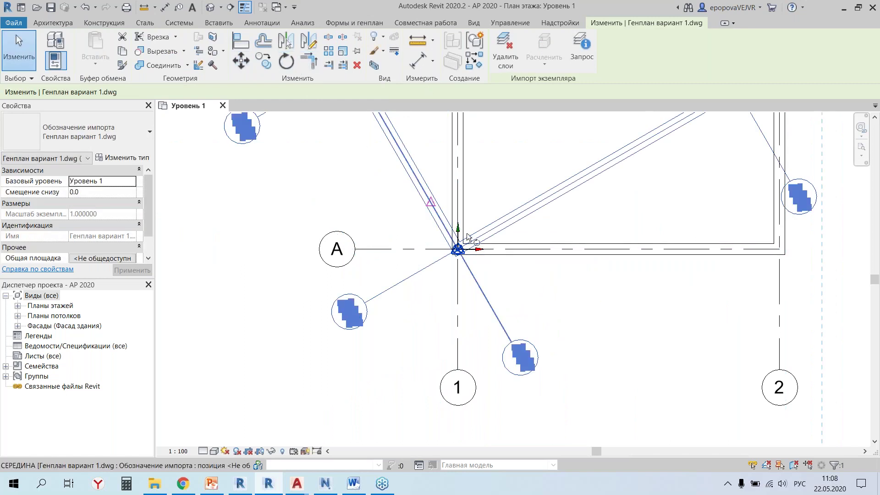
pyautogui.click(420, 92)
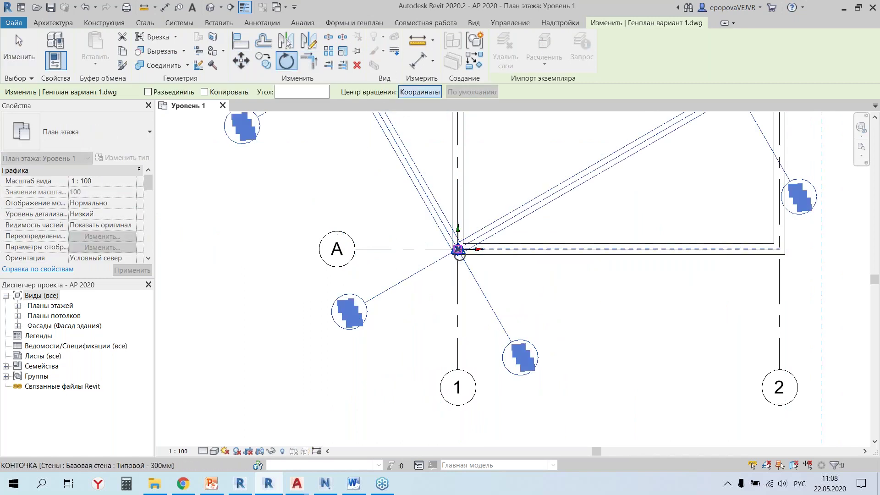
pyautogui.click(436, 167)
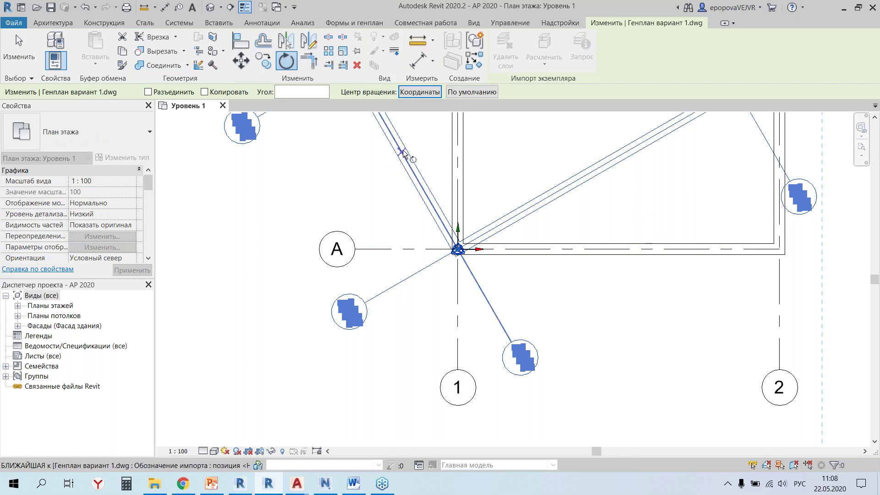
pyautogui.click(458, 121)
pyautogui.press('Escape')
pyautogui.press('Escape')
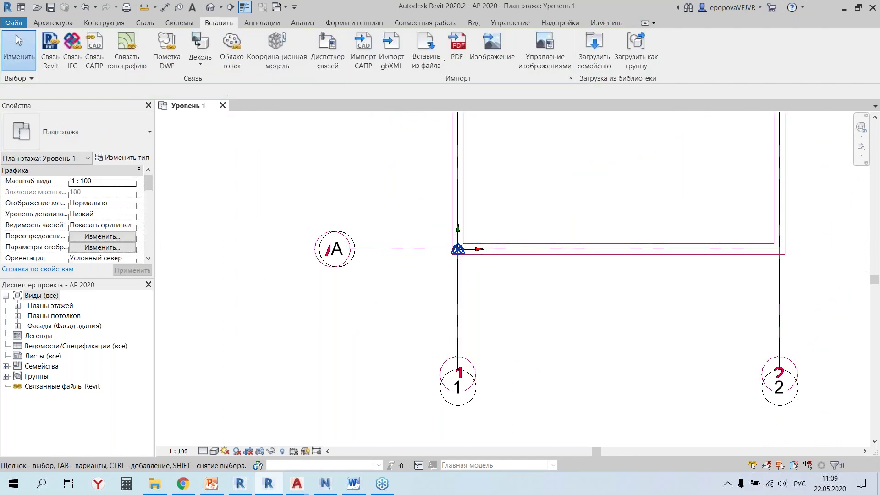
pyautogui.scroll(-3, 466, 291)
# Step: Check grid Б and the wall along grid 1 against the linked site plan
pyautogui.moveTo(466, 291); pyautogui.dragTo(442, 295, button='middle')
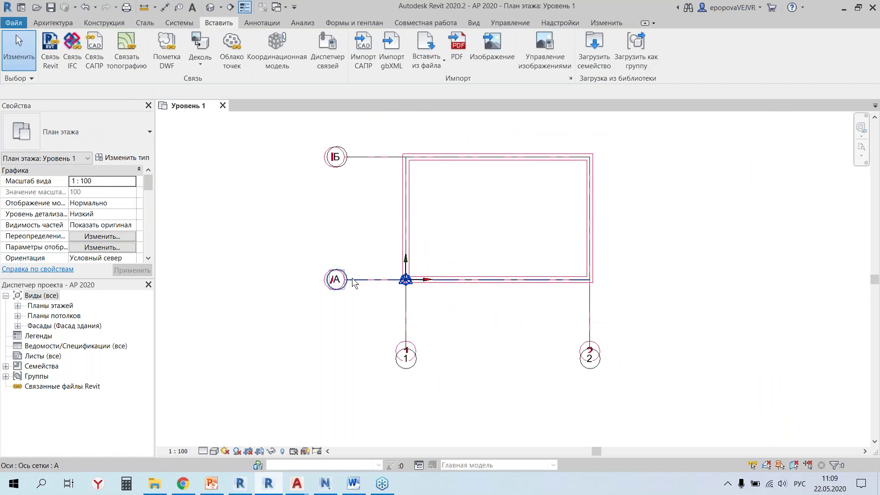
pyautogui.click(324, 159)
pyautogui.click(406, 206)
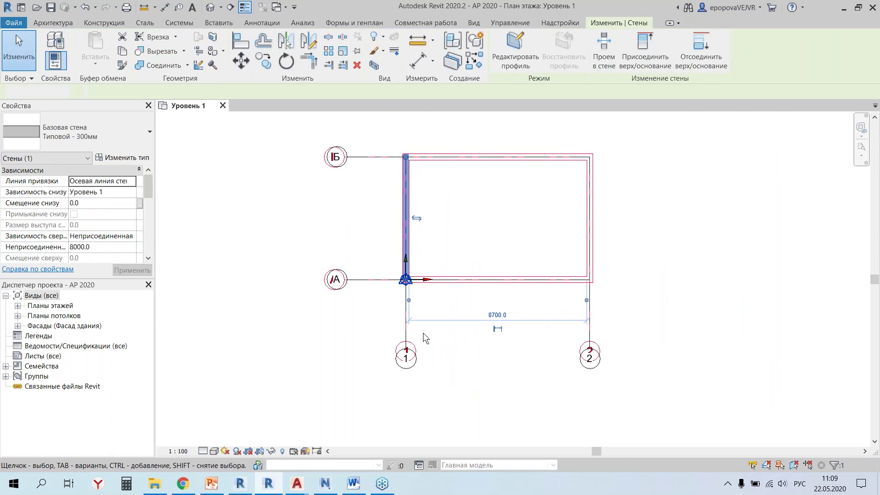
pyautogui.click(424, 338)
# Step: Acquire coordinates from the Генплан вариант 1 link through its Shared Site property
pyautogui.click(436, 338)
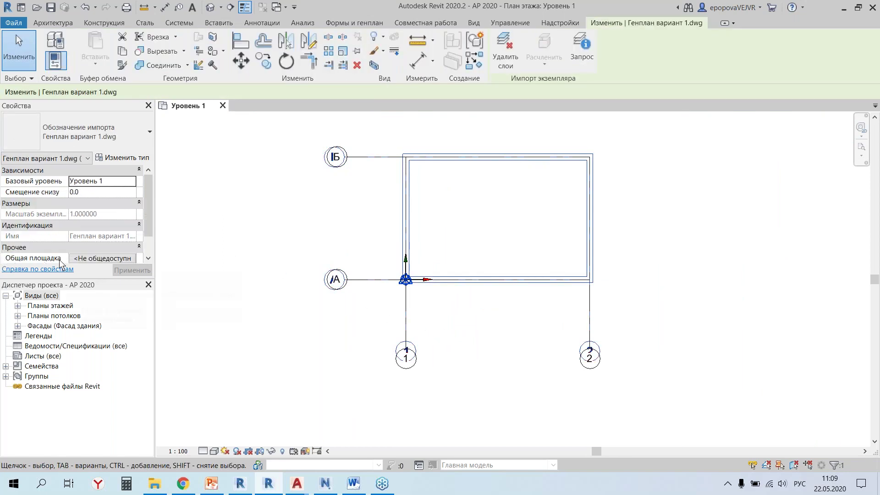
pyautogui.click(73, 259)
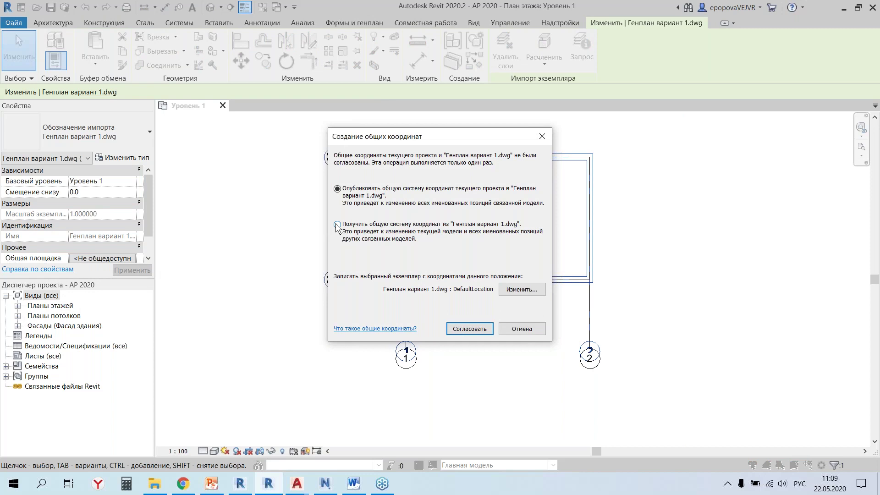
pyautogui.click(466, 333)
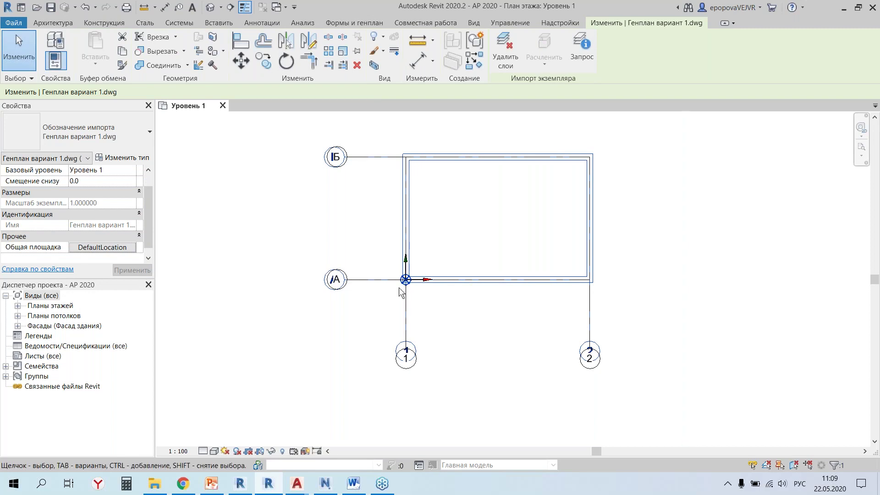
pyautogui.click(365, 301)
# Step: Pan and zoom around the plan to locate the survey point and project base point
pyautogui.scroll(-2, 365, 301)
pyautogui.scroll(-3, 321, 331)
pyautogui.moveTo(321, 331); pyautogui.dragTo(455, 276, button='middle')
pyautogui.scroll(-2, 456, 276)
pyautogui.scroll(-3, 400, 303)
pyautogui.moveTo(350, 324)
pyautogui.mouseDown(button='middle')
pyautogui.moveTo(431, 267)
pyautogui.moveTo(480, 269)
pyautogui.mouseUp(button='middle')
pyautogui.scroll(2, 256, 266)
pyautogui.scroll(2, 286, 285)
pyautogui.scroll(1, 330, 294)
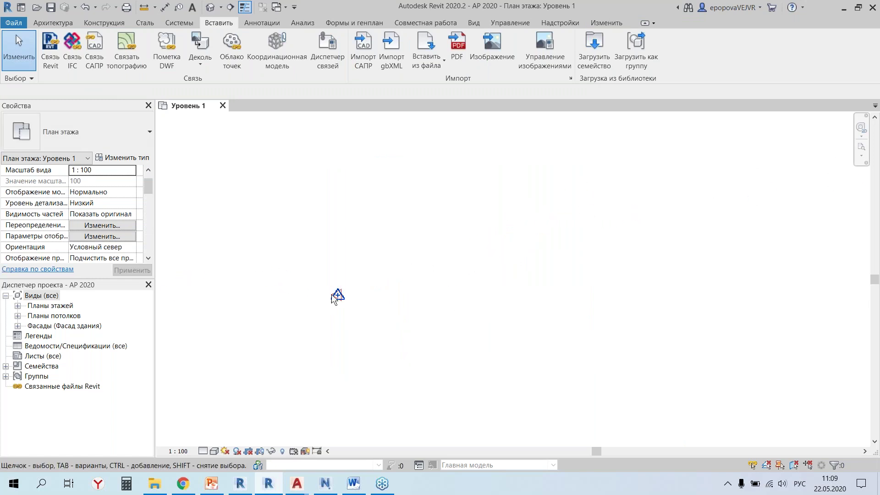
pyautogui.scroll(3, 342, 296)
pyautogui.scroll(1, 341, 298)
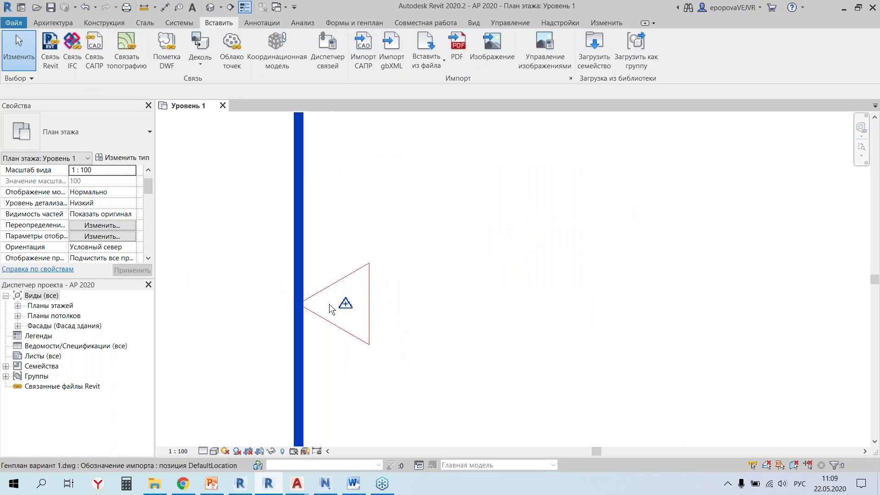
pyautogui.scroll(-1, 355, 304)
pyautogui.scroll(-3, 605, 271)
pyautogui.moveTo(673, 254); pyautogui.dragTo(413, 259, button='middle')
pyautogui.moveTo(316, 273); pyautogui.dragTo(591, 243, button='middle')
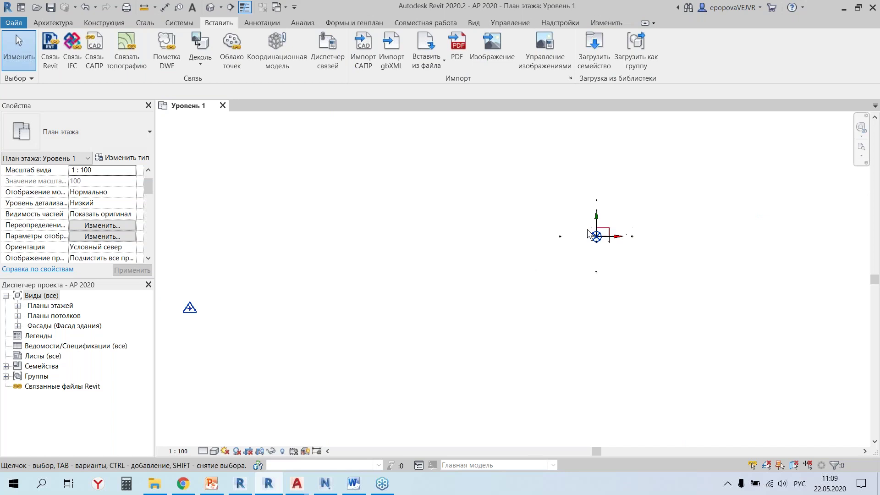
# Step: Set the Level 1 plan Orientation to Истинный север (true north)
pyautogui.click(128, 250)
pyautogui.click(123, 268)
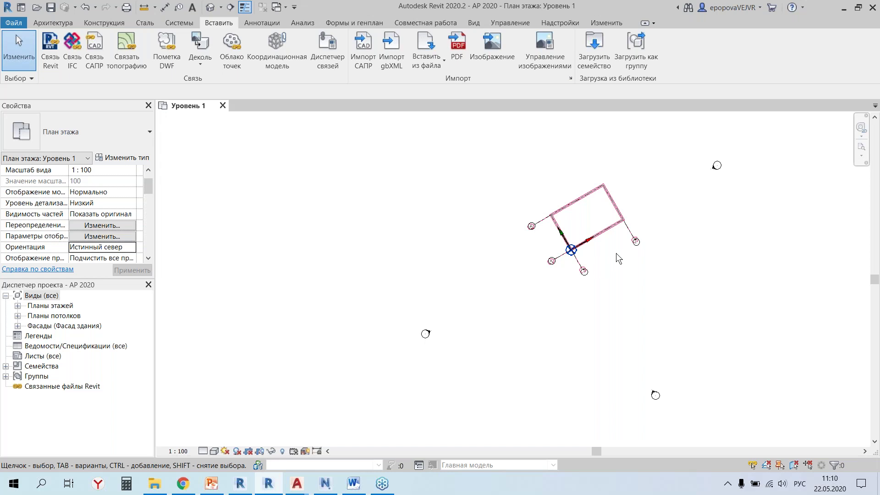
pyautogui.moveTo(296, 483)
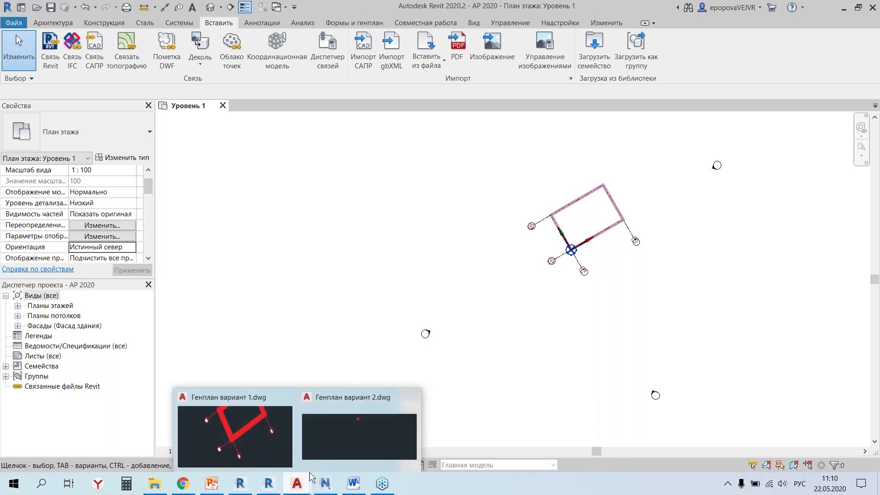
pyautogui.click(339, 437)
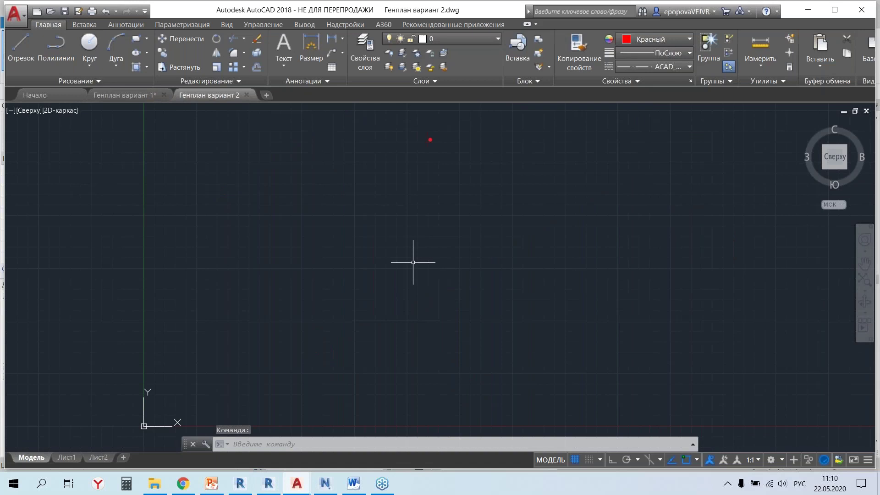
# Step: Zoom in on the rotated red building outline in Генплан вариант 2
pyautogui.scroll(3, 456, 191)
pyautogui.scroll(2, 455, 191)
pyautogui.moveTo(391, 139); pyautogui.dragTo(413, 221, button='middle')
pyautogui.scroll(5, 437, 230)
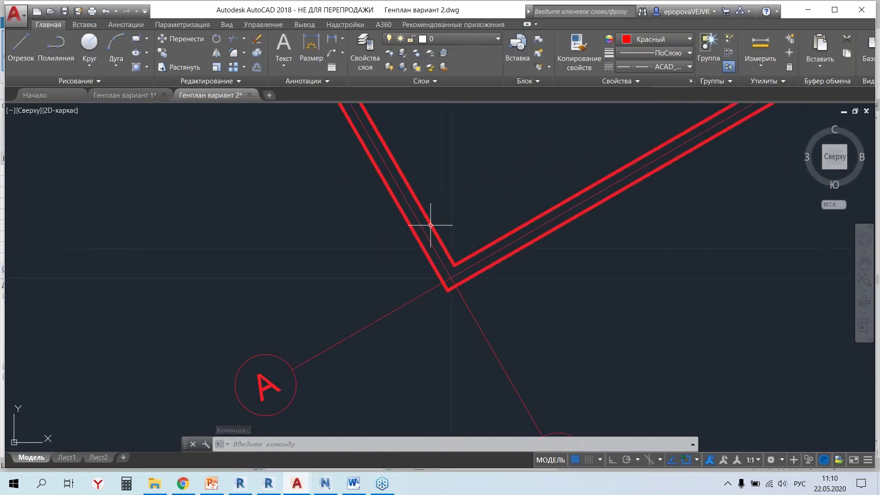
pyautogui.scroll(3, 436, 229)
# Step: Read the А/1 corner coordinates with КООРД: X 34000, Y 34000, Z 0
pyautogui.write('кор')
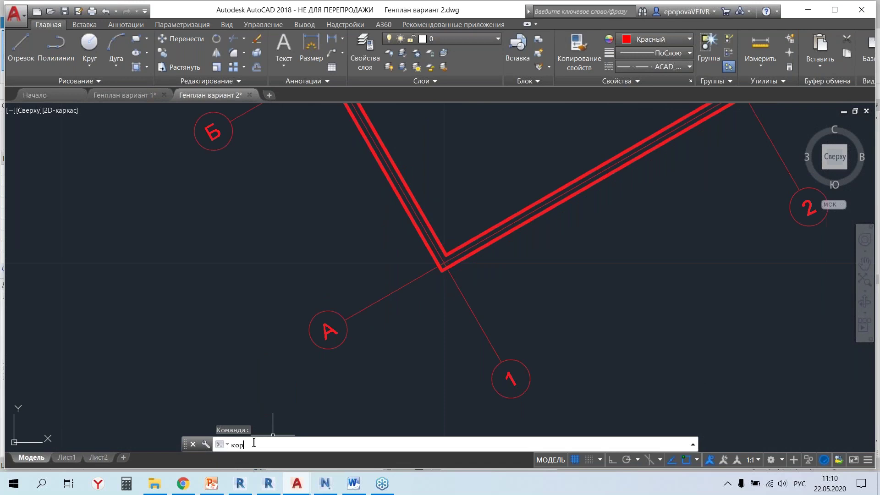
pyautogui.press('BackSpace')
pyautogui.write('орд')
pyautogui.press('Return')
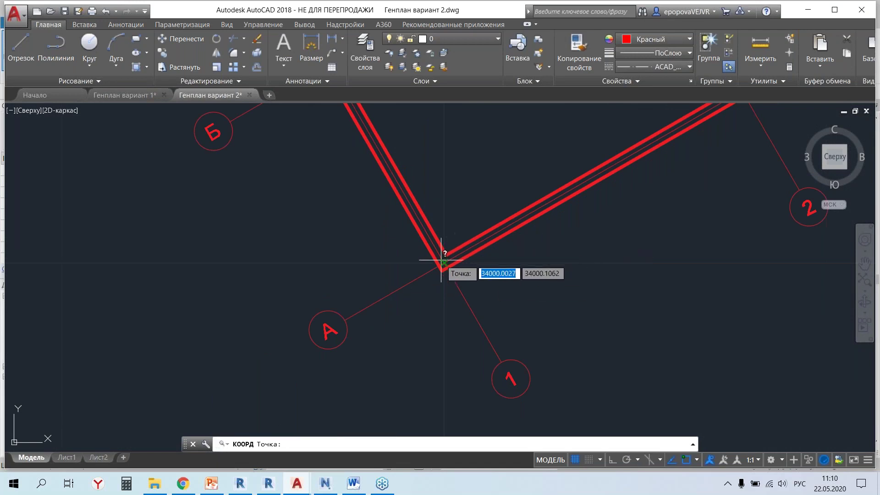
pyautogui.click(441, 260)
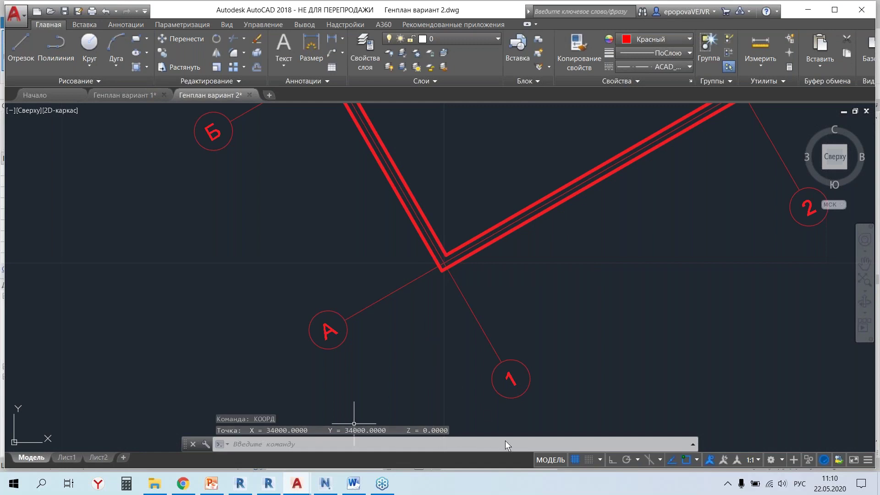
pyautogui.scroll(-2, 444, 277)
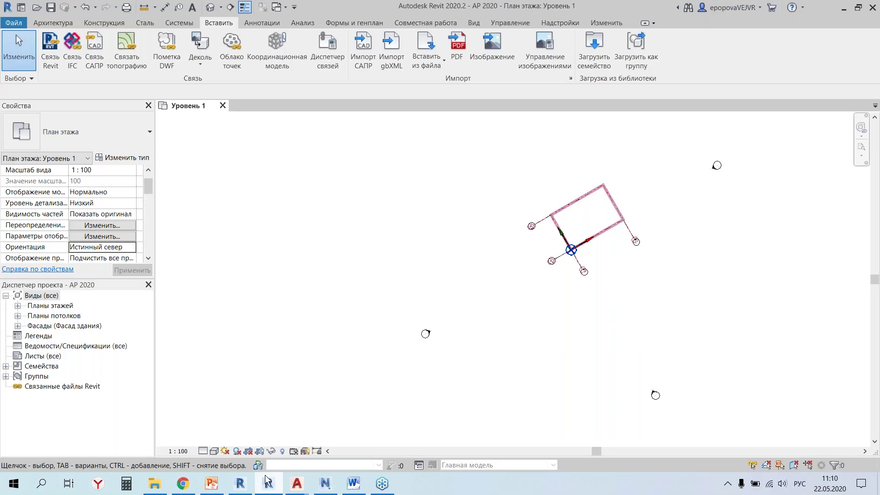
pyautogui.click(268, 484)
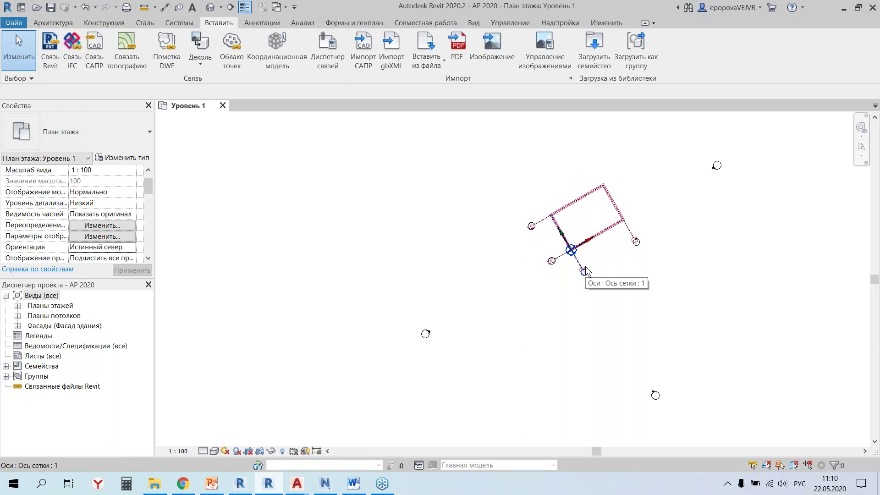
# Step: Select the imported Генплан вариант 1 drawing and delete it from the project
pyautogui.click(637, 276)
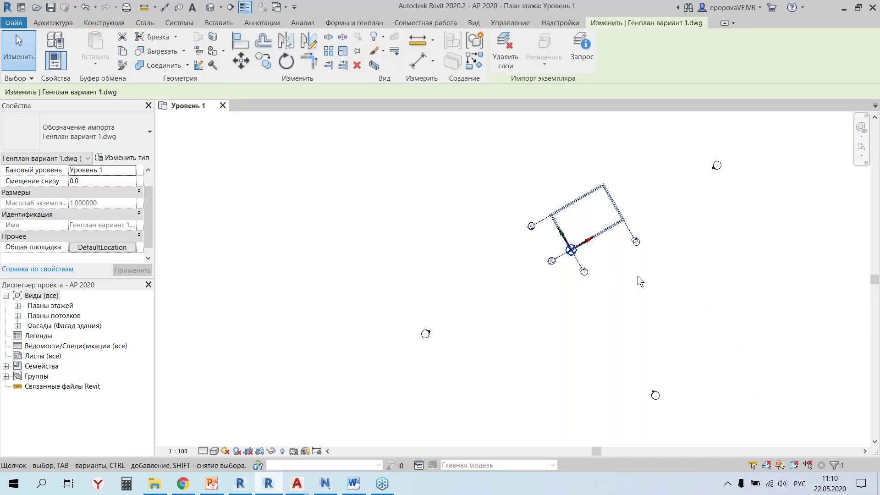
pyautogui.press('Escape')
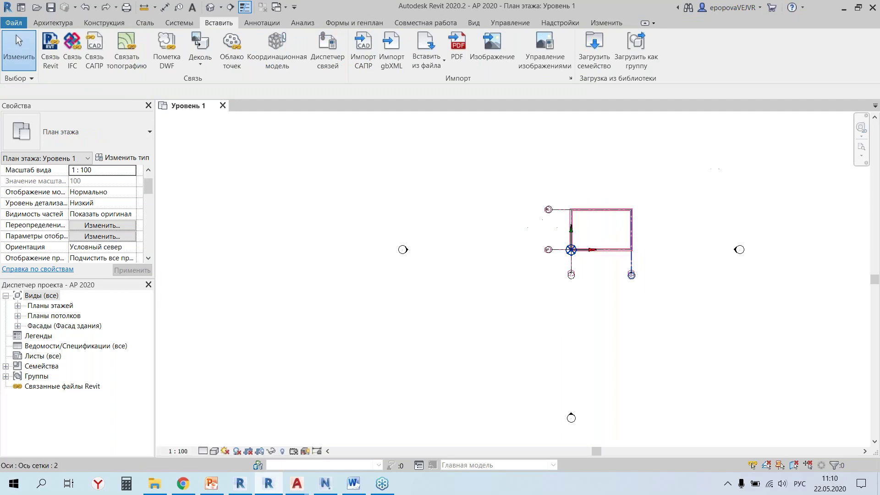
pyautogui.scroll(5, 592, 251)
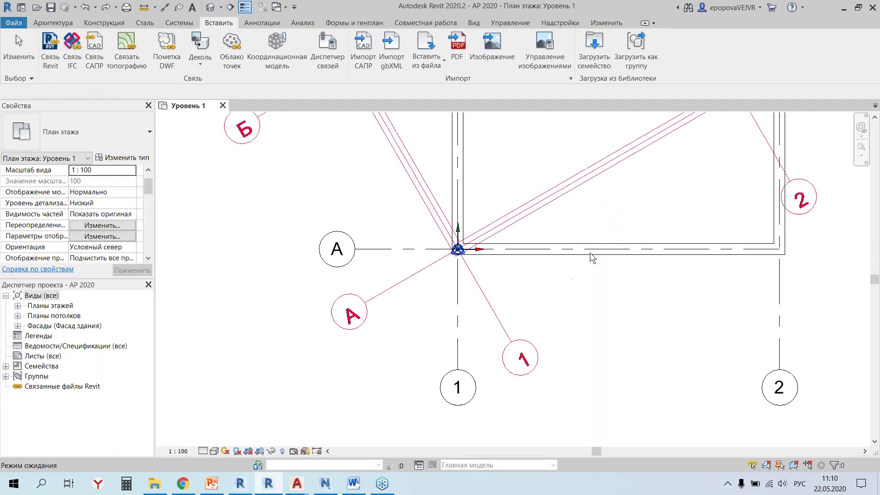
pyautogui.click(521, 213)
pyautogui.press('Delete')
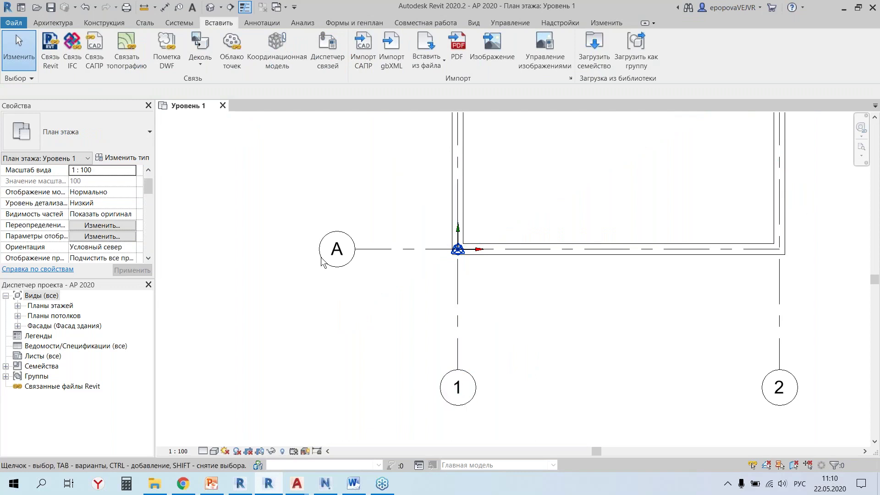
# Step: Link Генплан вариант 2.dwg, accepting the oversized-geometry and far-away-objects warnings
pyautogui.click(96, 49)
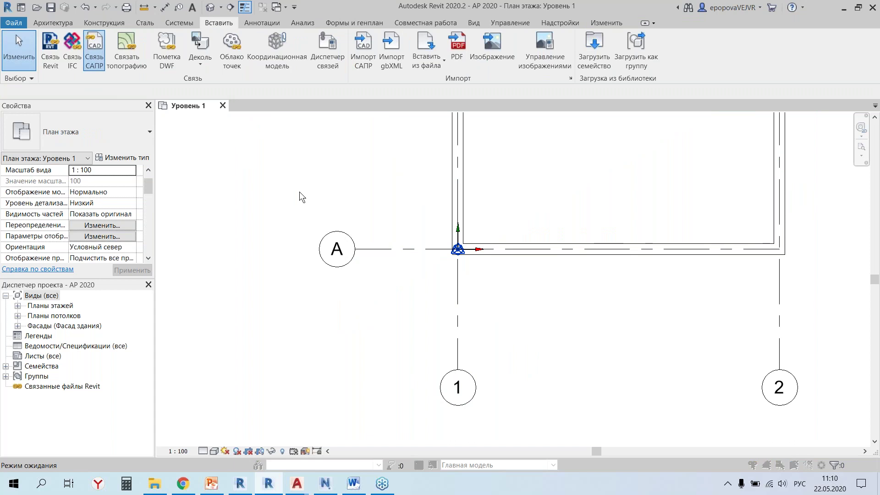
pyautogui.click(299, 150)
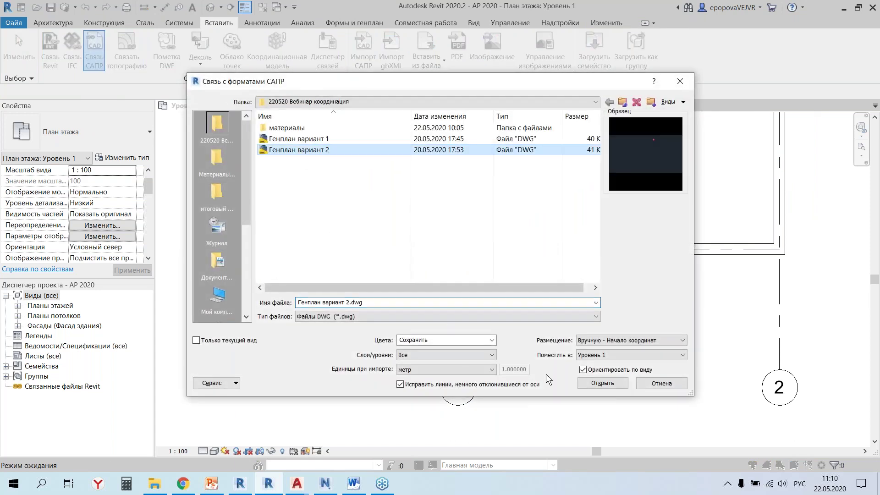
pyautogui.click(588, 383)
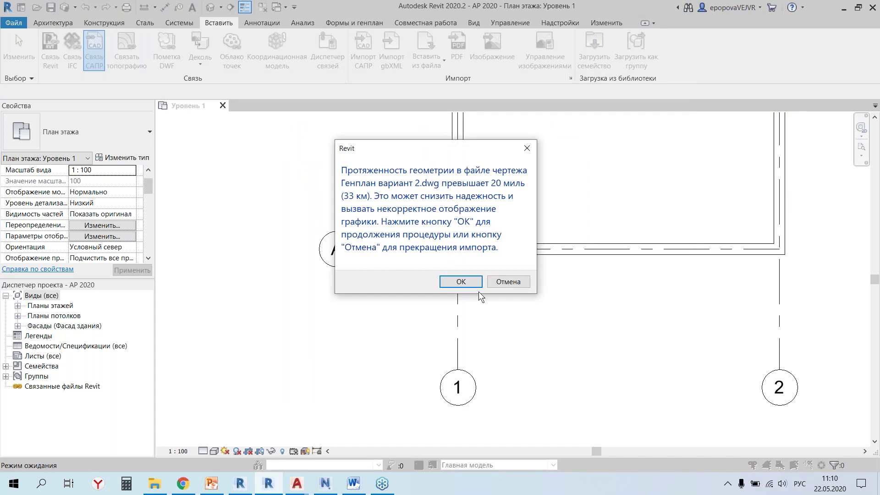
pyautogui.click(471, 282)
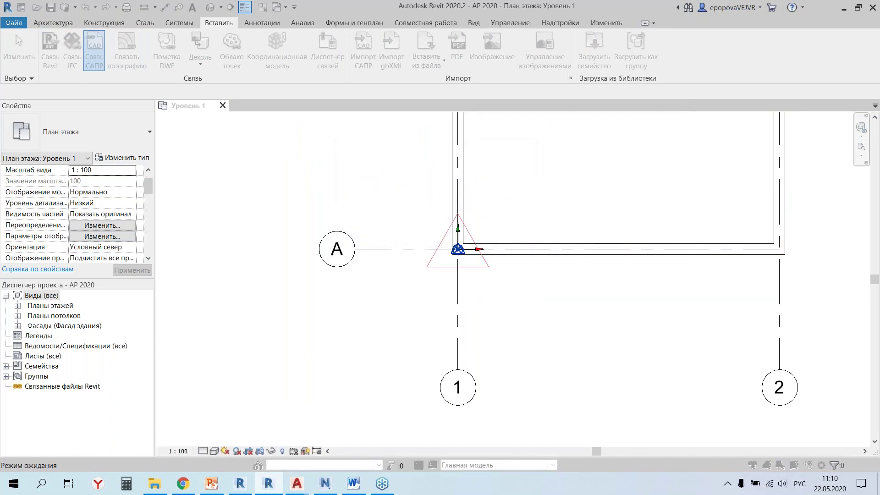
pyautogui.click(507, 269)
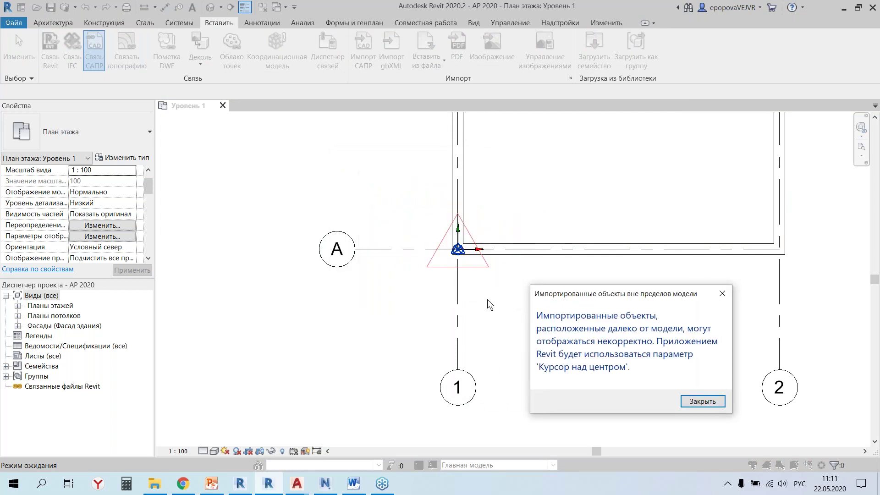
pyautogui.click(541, 257)
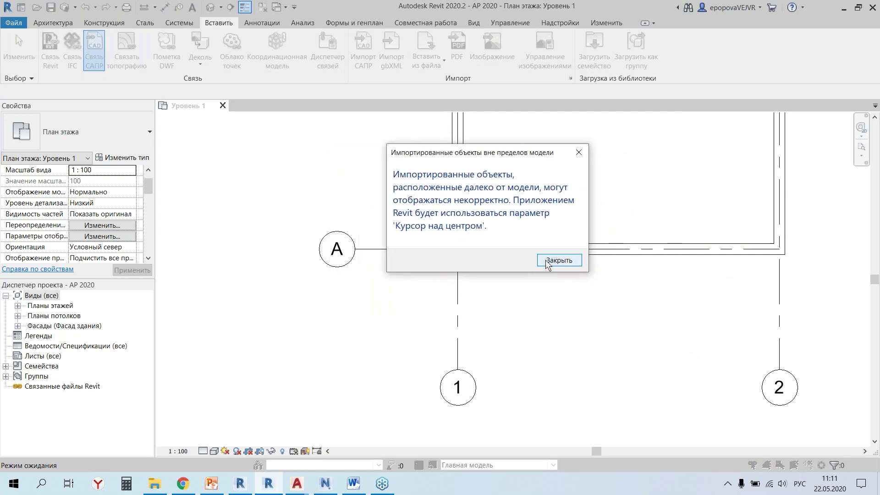
# Step: Place the linked Генплан вариант 2 site plan in the Level 1 plan
pyautogui.scroll(-5, 532, 289)
pyautogui.scroll(-4, 507, 275)
pyautogui.scroll(-3, 434, 278)
pyautogui.click(433, 279)
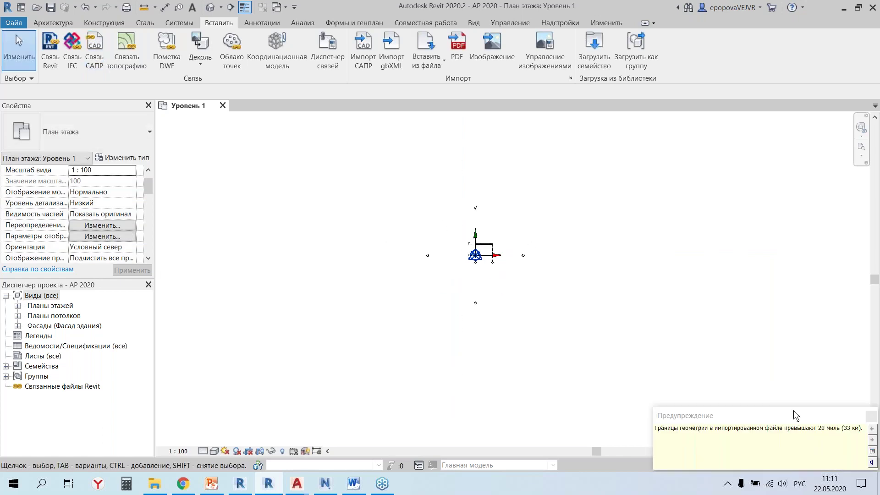
pyautogui.scroll(1, 500, 256)
pyautogui.scroll(2, 476, 256)
pyautogui.scroll(2, 472, 255)
pyautogui.scroll(2, 473, 255)
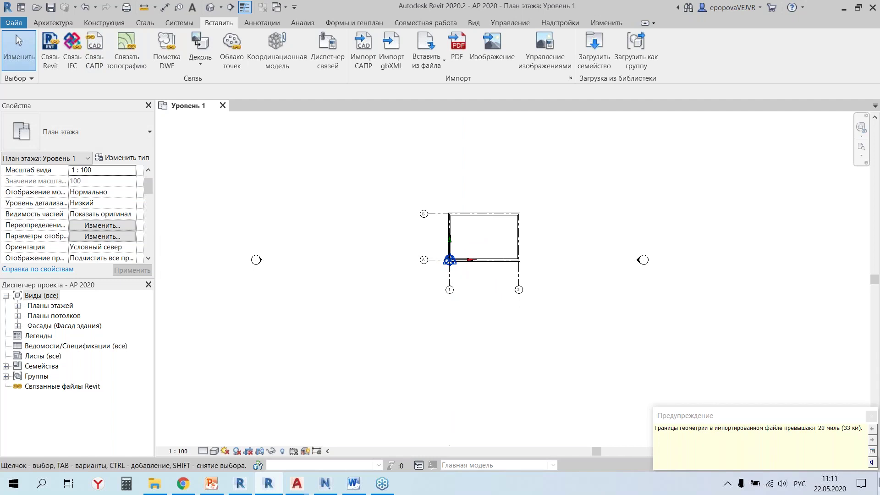
pyautogui.click(871, 417)
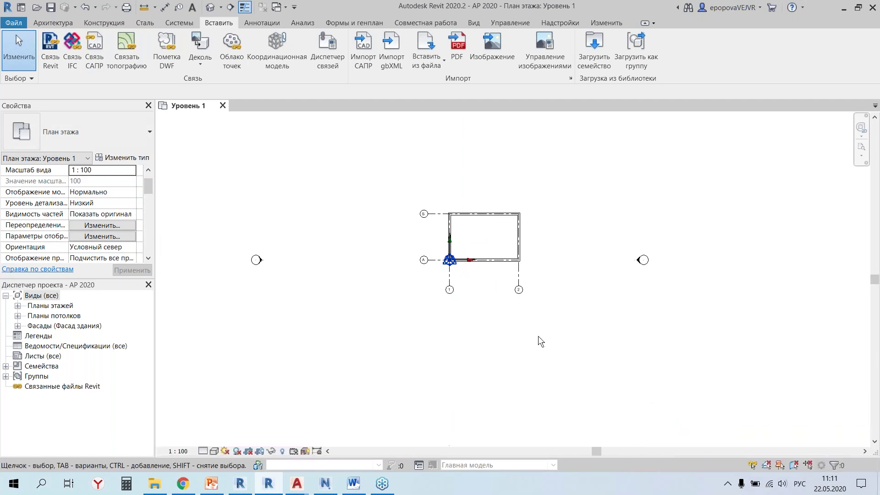
# Step: Window-select the points at A/1 and filter out the Project Base Point
pyautogui.scroll(2, 435, 245)
pyautogui.scroll(2, 444, 264)
pyautogui.scroll(2, 445, 264)
pyautogui.scroll(2, 445, 264)
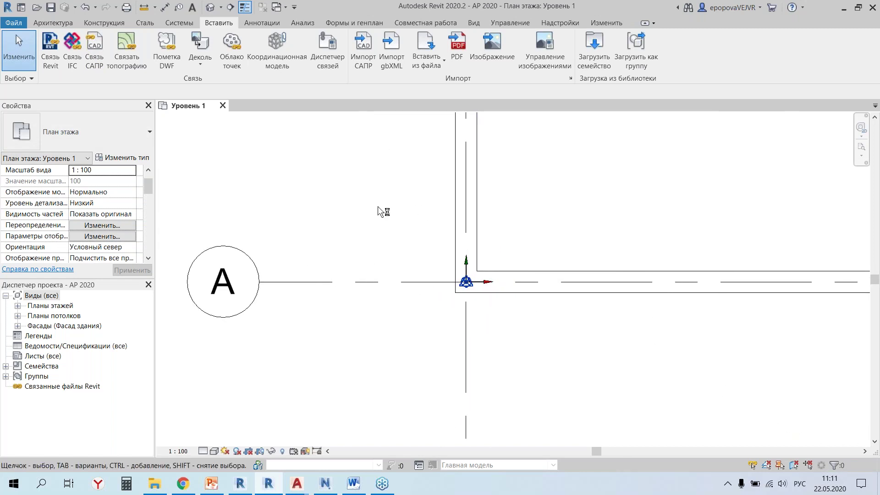
pyautogui.moveTo(381, 205); pyautogui.dragTo(519, 346)
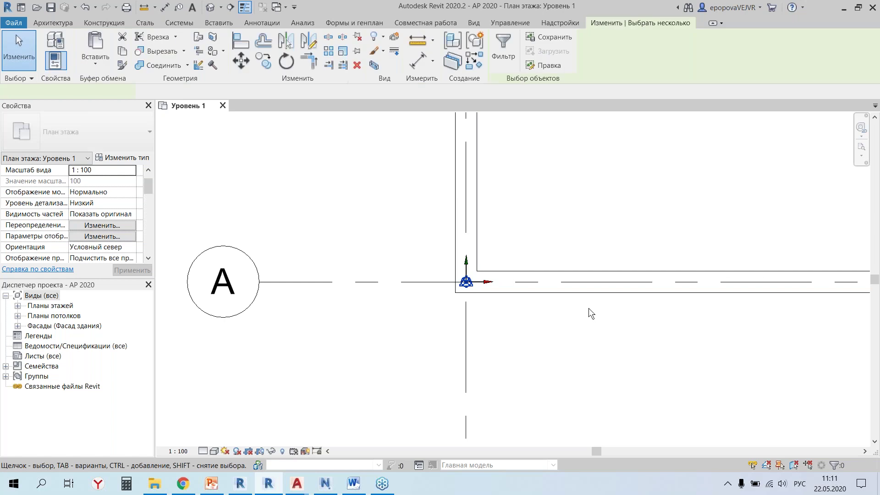
pyautogui.click(504, 50)
pyautogui.click(189, 153)
pyautogui.click(271, 309)
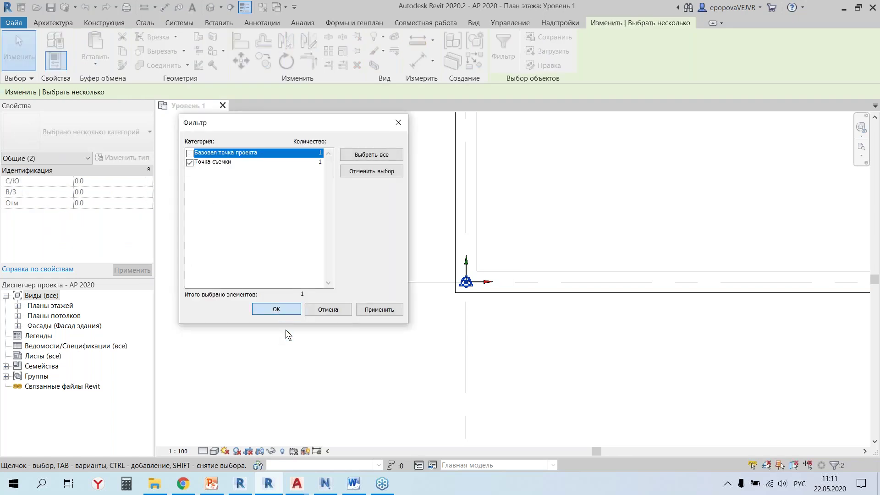
# Step: Temporarily hide the survey point and start Specify Coordinates at Point
pyautogui.click(281, 452)
pyautogui.click(302, 423)
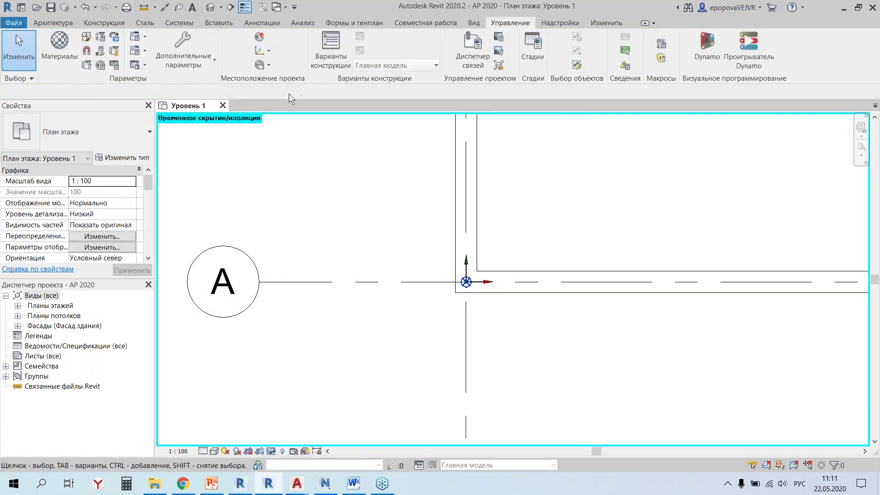
pyautogui.click(269, 51)
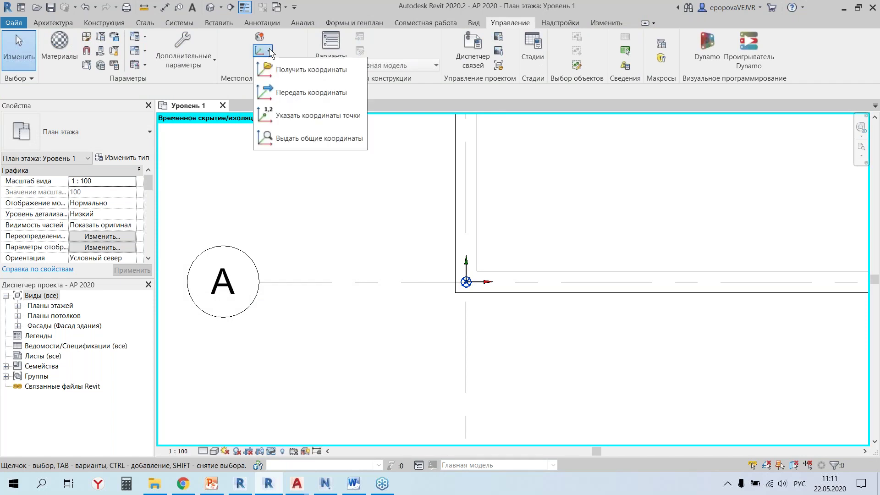
pyautogui.click(285, 119)
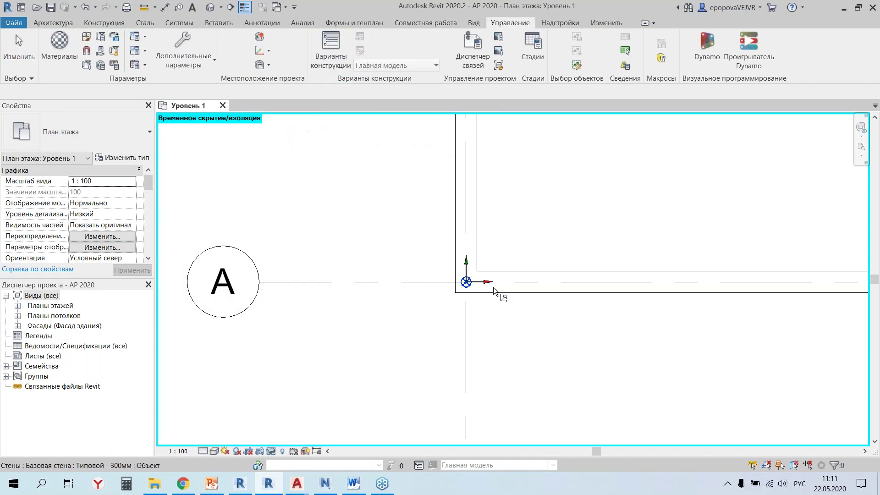
# Step: Set the project base point to N/S 34000000, E/W 34000000, elevation 10000, 30° East
pyautogui.click(466, 282)
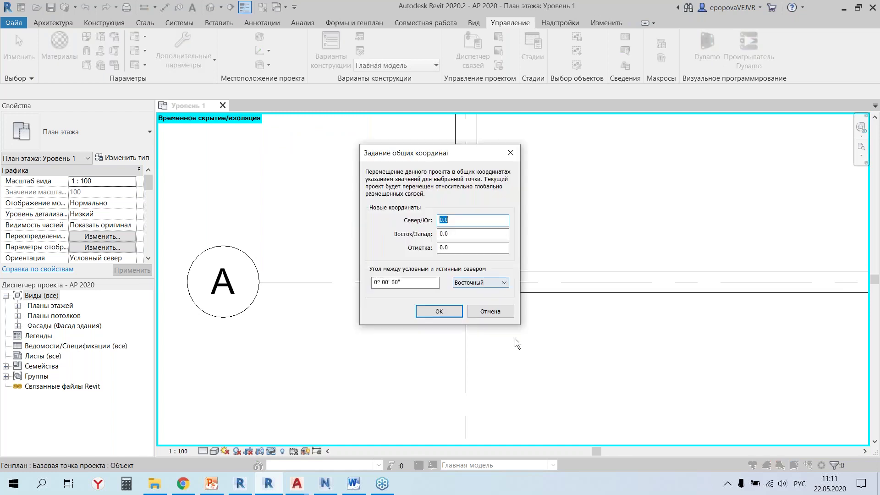
pyautogui.write('34000000')
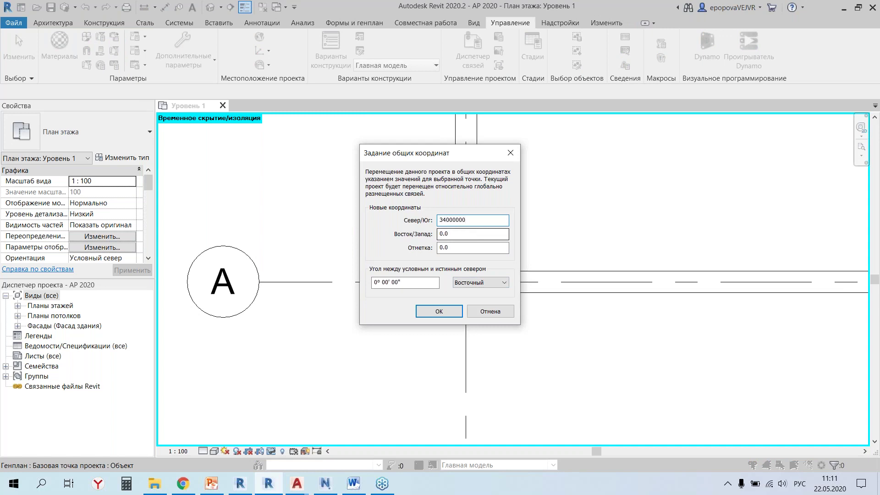
pyautogui.moveTo(487, 236); pyautogui.dragTo(429, 233)
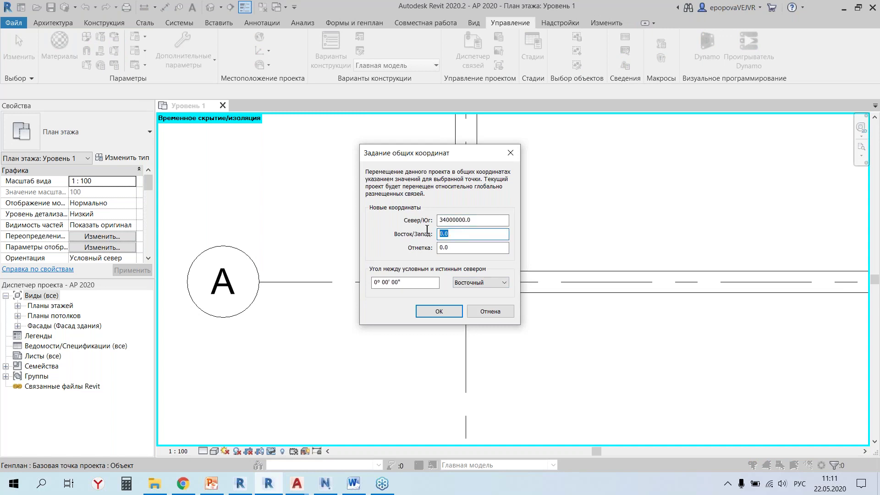
pyautogui.write('34000000')
pyautogui.moveTo(464, 248); pyautogui.dragTo(433, 245)
pyautogui.write('10000')
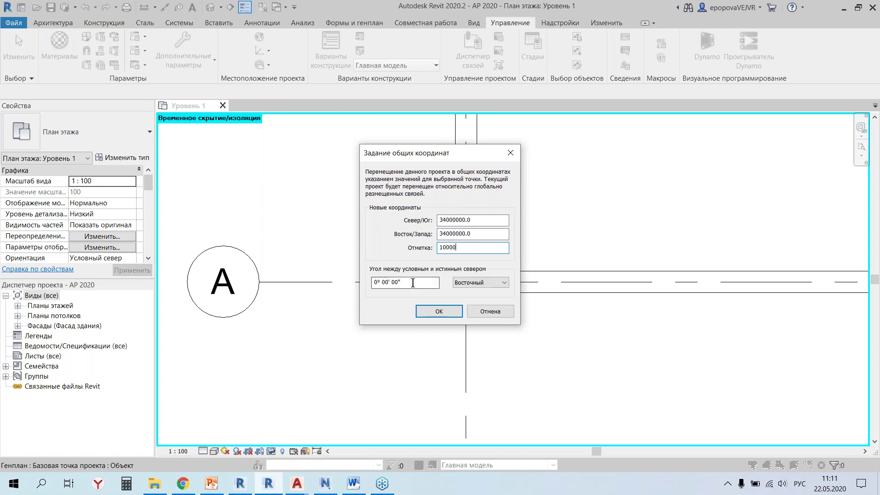
pyautogui.moveTo(413, 282); pyautogui.dragTo(370, 288)
pyautogui.write('30')
pyautogui.click(441, 313)
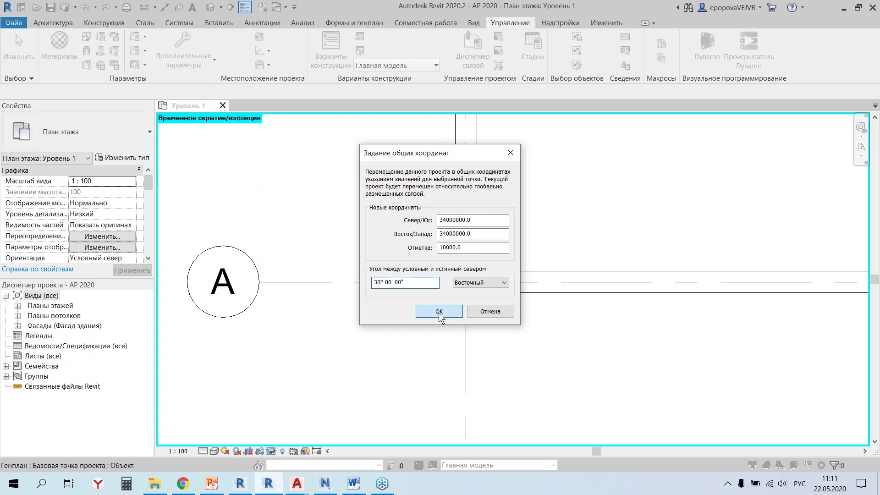
# Step: Reset temporary hide to restore the survey point, then zoom out to show both points
pyautogui.click(272, 451)
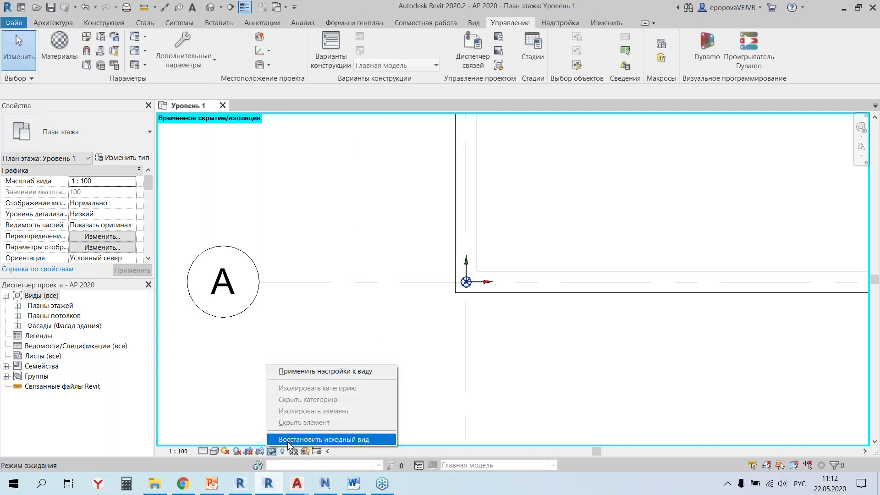
pyautogui.click(289, 439)
pyautogui.scroll(-2, 345, 350)
pyautogui.scroll(-5, 345, 351)
pyautogui.moveTo(286, 414); pyautogui.dragTo(422, 282, button='middle')
pyautogui.scroll(-2, 415, 286)
pyautogui.scroll(-2, 459, 266)
pyautogui.moveTo(484, 230)
pyautogui.mouseDown(button='middle')
pyautogui.moveTo(423, 264)
pyautogui.moveTo(432, 245)
pyautogui.moveTo(412, 251)
pyautogui.moveTo(385, 270)
pyautogui.moveTo(444, 239)
pyautogui.moveTo(383, 276)
pyautogui.moveTo(448, 265)
pyautogui.moveTo(389, 285)
pyautogui.moveTo(465, 285)
pyautogui.moveTo(596, 215)
pyautogui.moveTo(365, 323)
pyautogui.moveTo(418, 315)
pyautogui.mouseUp(button='middle')
pyautogui.scroll(3, 321, 306)
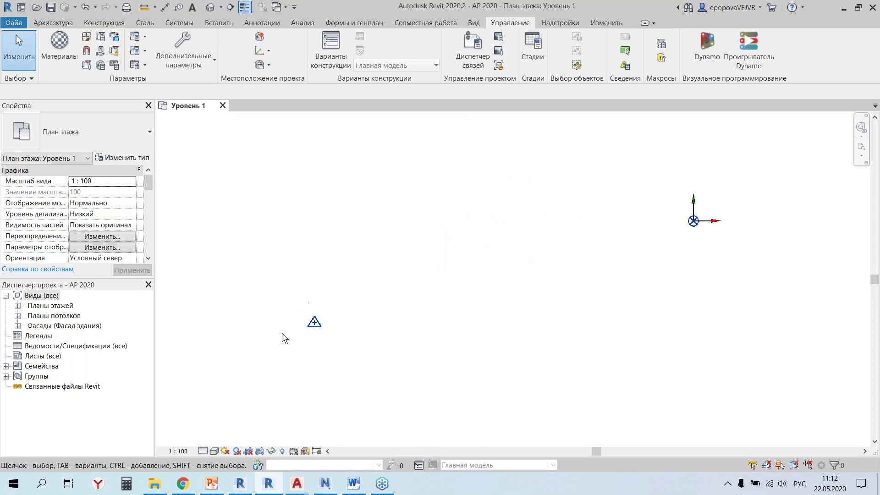
# Step: Select the survey point, then confirm the base point reads 34000000/34000000, elevation 10000, 330°
pyautogui.click(315, 321)
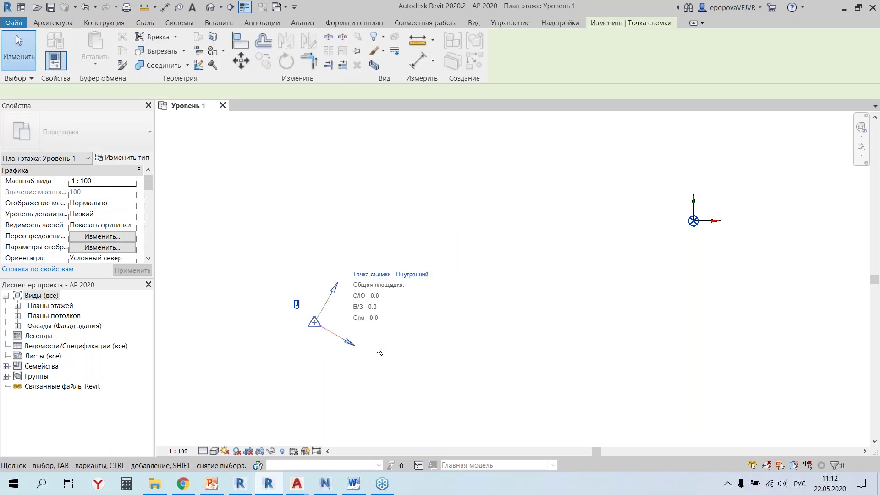
pyautogui.click(694, 224)
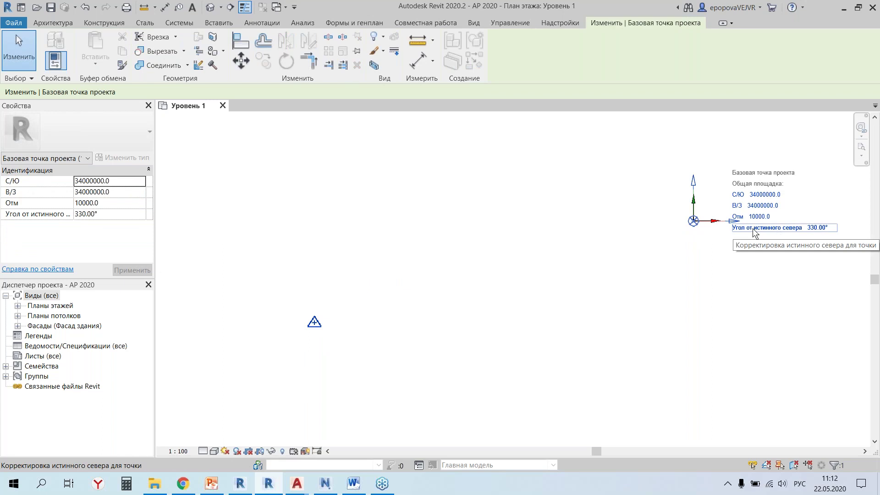
pyautogui.click(601, 259)
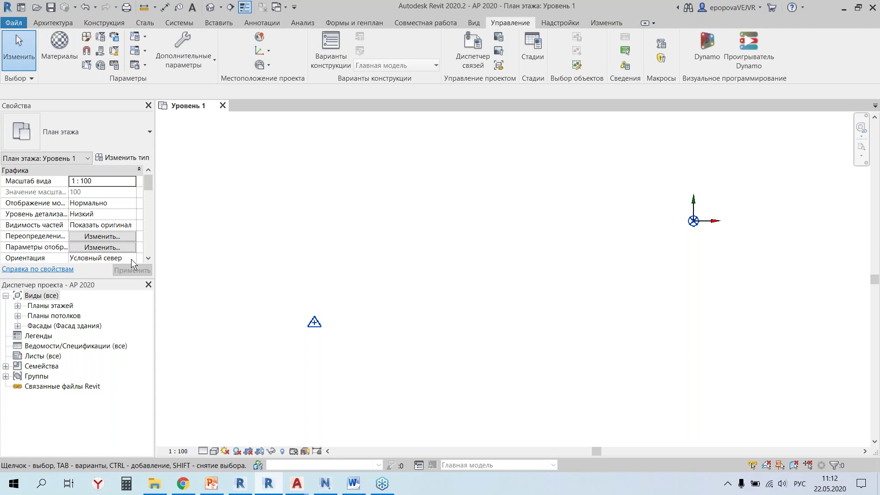
# Step: Set the Level 1 plan orientation to True North and apply it
pyautogui.click(131, 260)
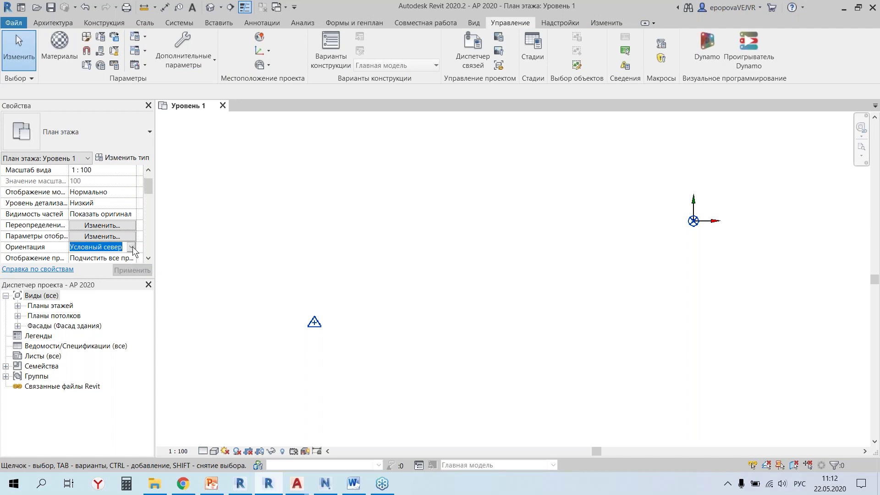
pyautogui.click(132, 248)
pyautogui.click(113, 269)
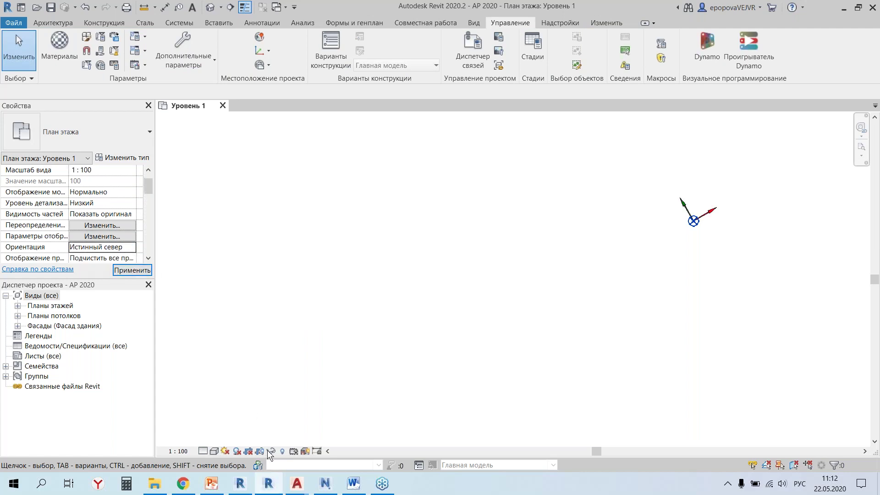
pyautogui.moveTo(345, 354); pyautogui.dragTo(388, 222, button='middle')
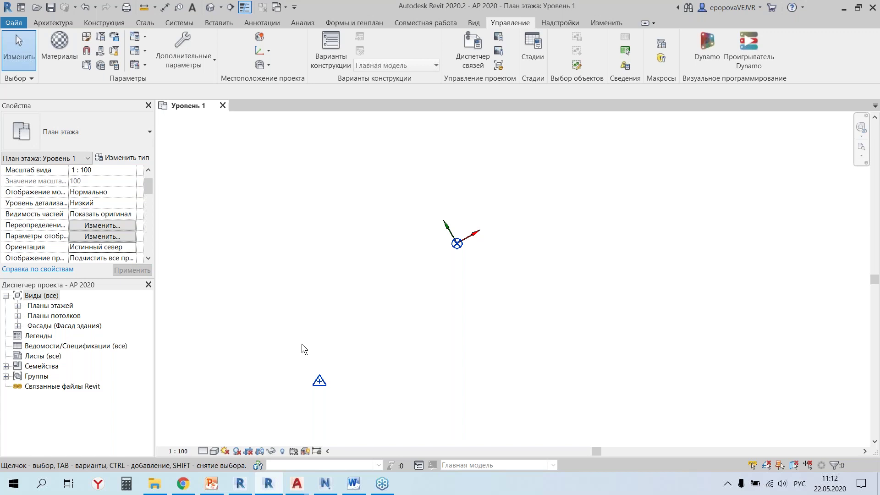
# Step: Show the crop region and drag its edges inward around the survey and base points
pyautogui.click(258, 451)
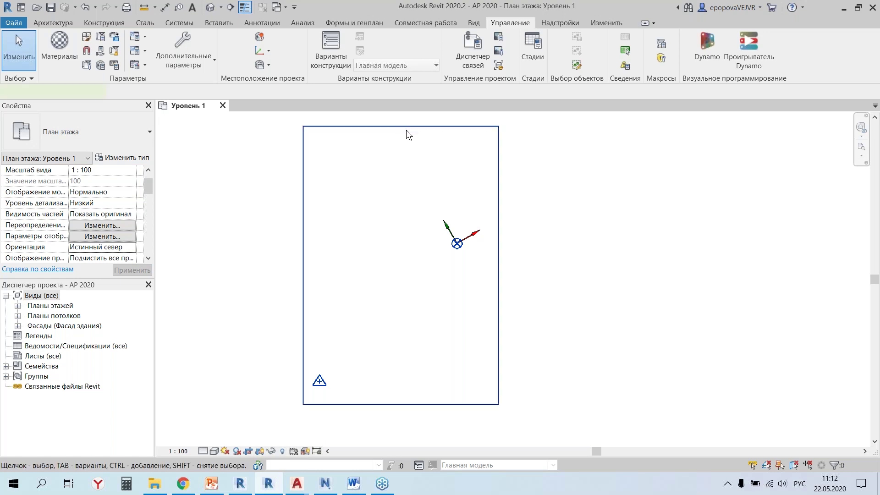
pyautogui.click(402, 127)
pyautogui.moveTo(401, 126); pyautogui.dragTo(404, 239)
pyautogui.moveTo(499, 321)
pyautogui.mouseDown()
pyautogui.moveTo(471, 312)
pyautogui.moveTo(465, 321)
pyautogui.mouseUp()
pyautogui.moveTo(315, 319); pyautogui.dragTo(312, 320)
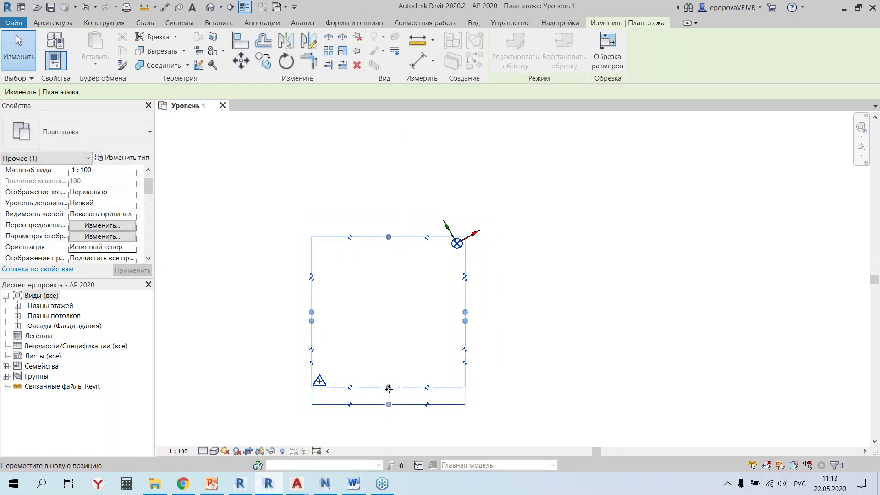
pyautogui.scroll(2, 368, 347)
pyautogui.moveTo(368, 348)
pyautogui.mouseDown(button='middle')
pyautogui.moveTo(399, 307)
pyautogui.moveTo(395, 287)
pyautogui.moveTo(388, 327)
pyautogui.mouseUp(button='middle')
pyautogui.scroll(1, 395, 287)
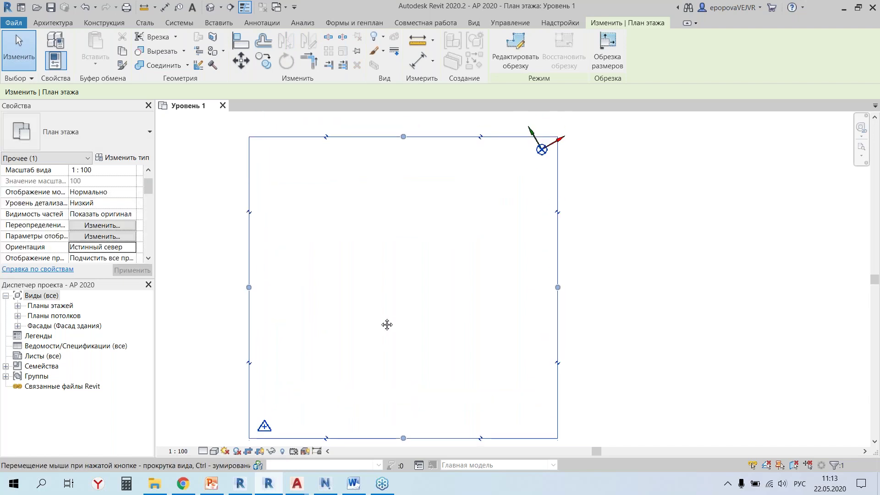
pyautogui.click(11, 24)
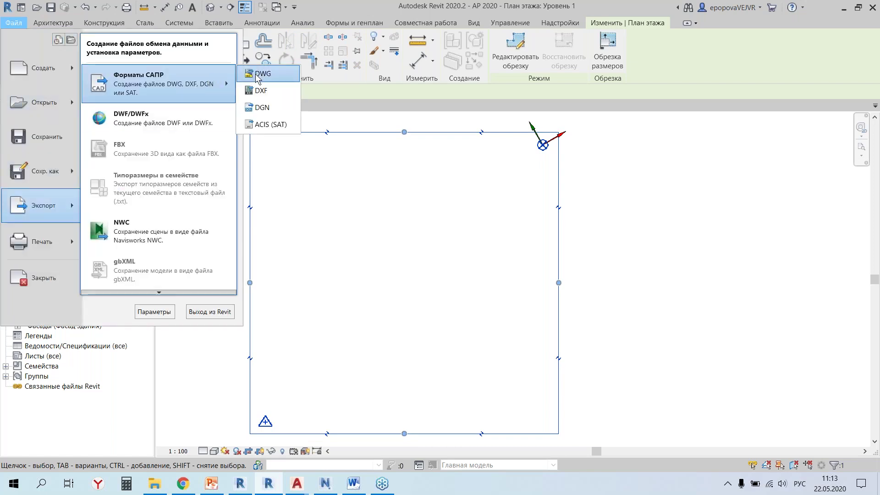
# Step: Start a DWG export with Units & Coordinates set to Shared coordinates
pyautogui.moveTo(42, 205)
pyautogui.click(274, 69)
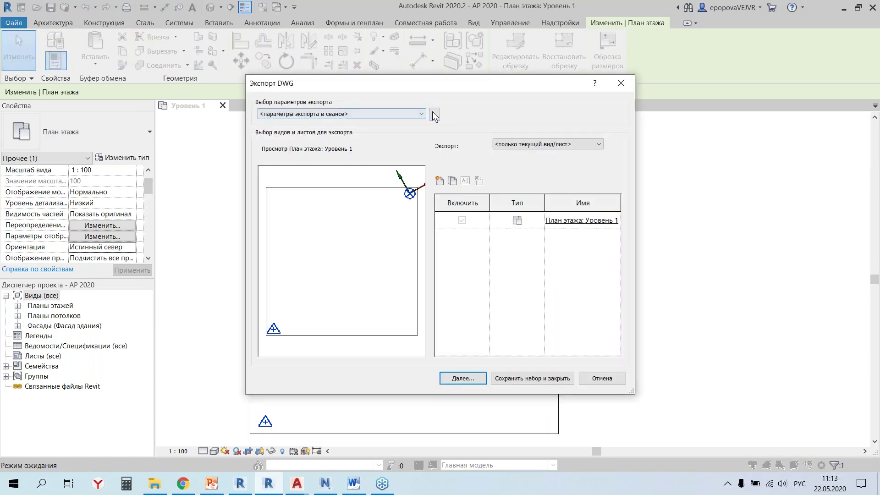
pyautogui.click(434, 117)
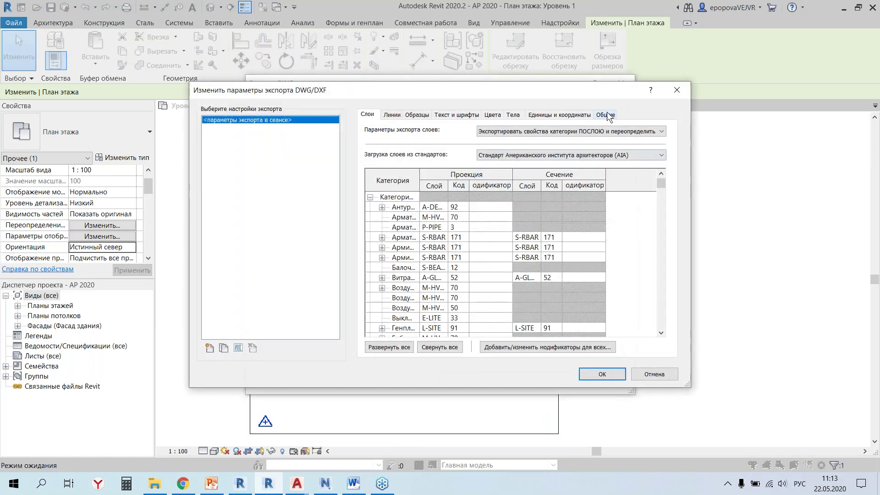
pyautogui.click(538, 115)
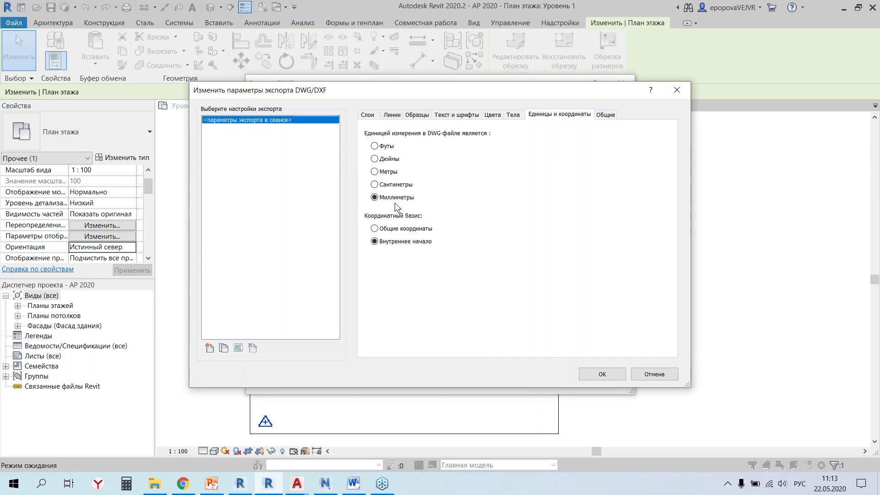
pyautogui.click(376, 229)
pyautogui.click(602, 376)
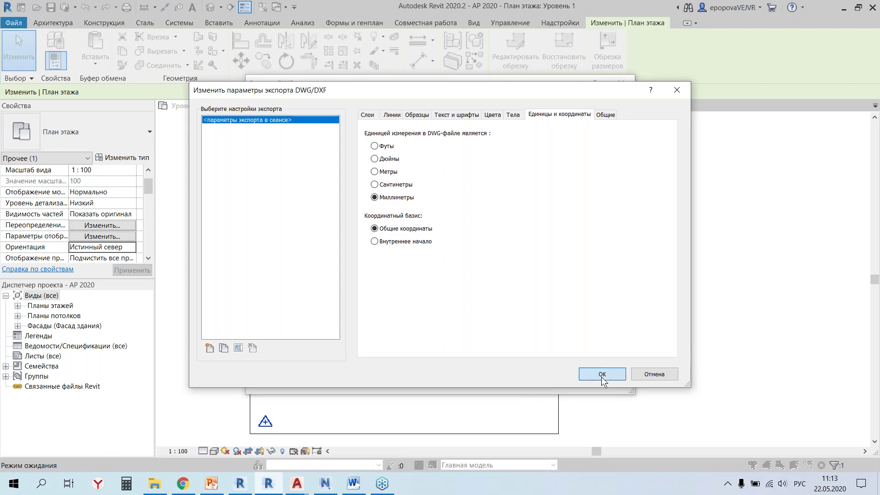
pyautogui.click(485, 378)
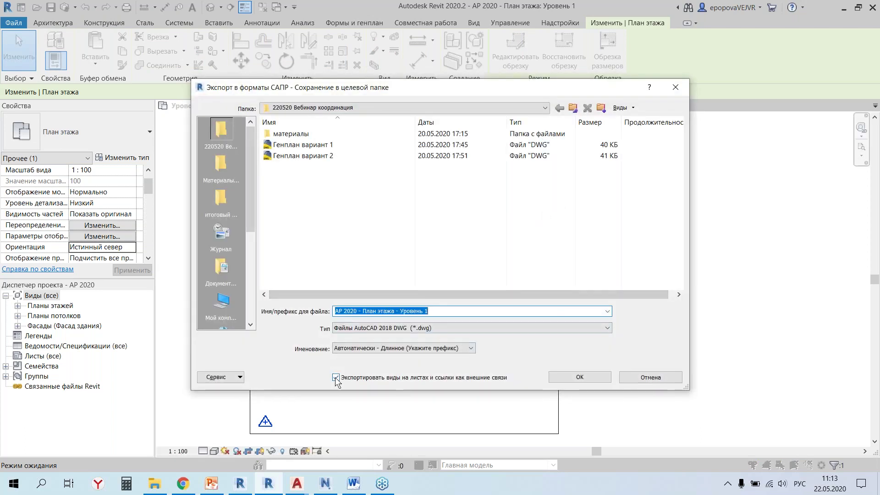
# Step: Export the plan as DWG without external-reference sheet views, then close the view-extents warning
pyautogui.click(335, 378)
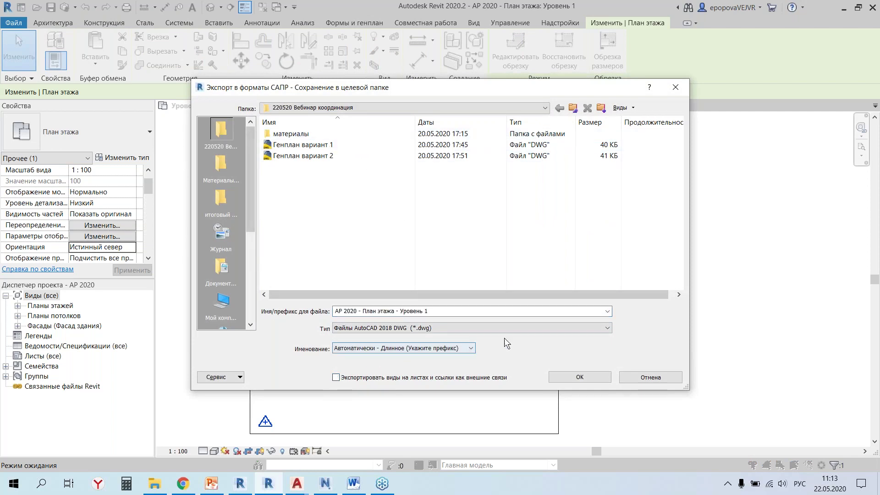
pyautogui.click(573, 378)
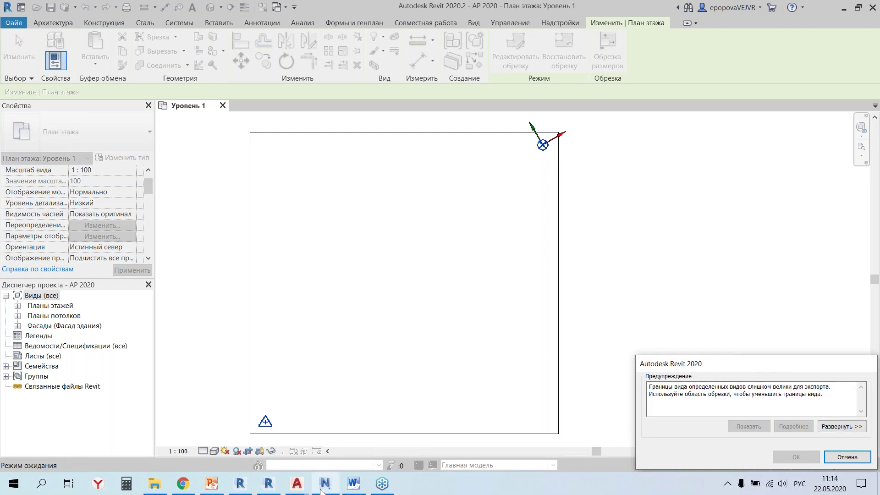
pyautogui.click(841, 458)
pyautogui.moveTo(296, 484)
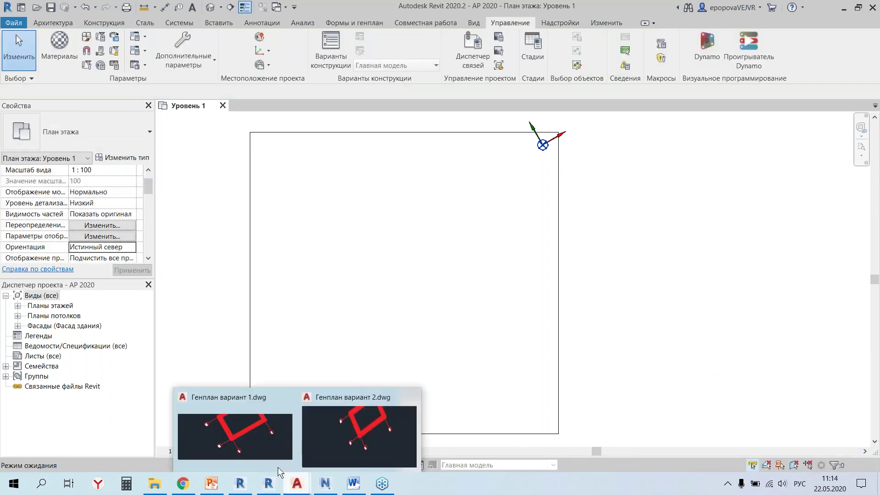
# Step: In Генплан вариант 2, attach 'АР 2020 - План этажа - Уровень 1' as an xref at 0,0,0
pyautogui.click(357, 427)
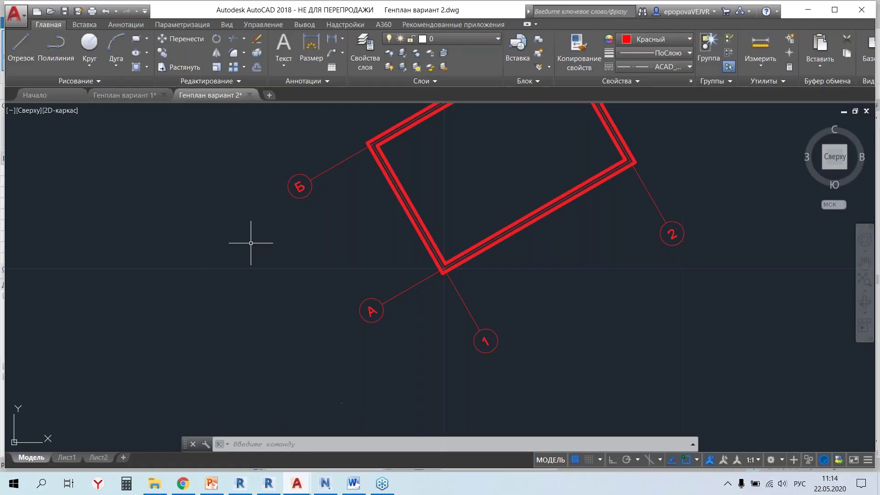
pyautogui.scroll(-2, 513, 193)
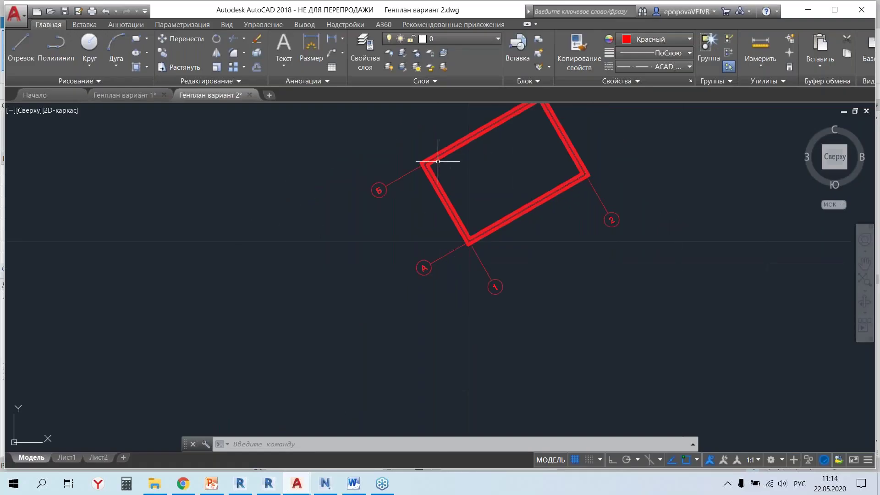
pyautogui.scroll(-2, 497, 167)
pyautogui.scroll(-1, 507, 171)
pyautogui.moveTo(507, 171); pyautogui.dragTo(433, 221, button='middle')
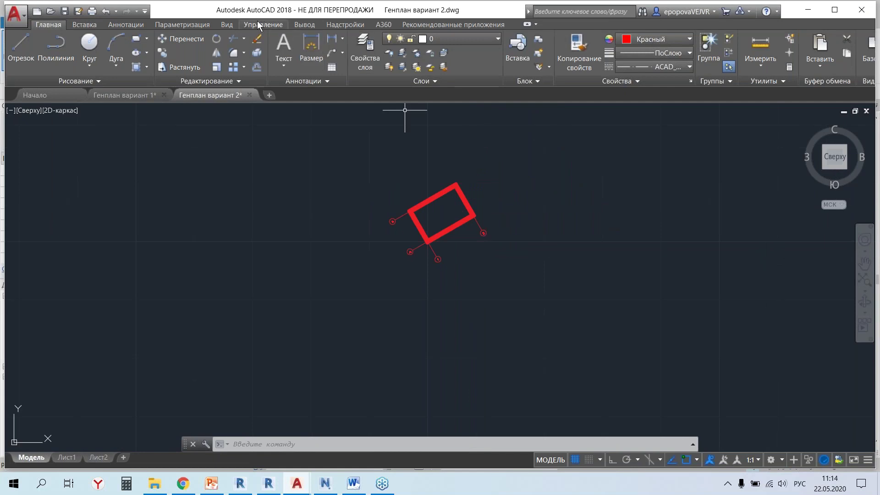
pyautogui.click(84, 25)
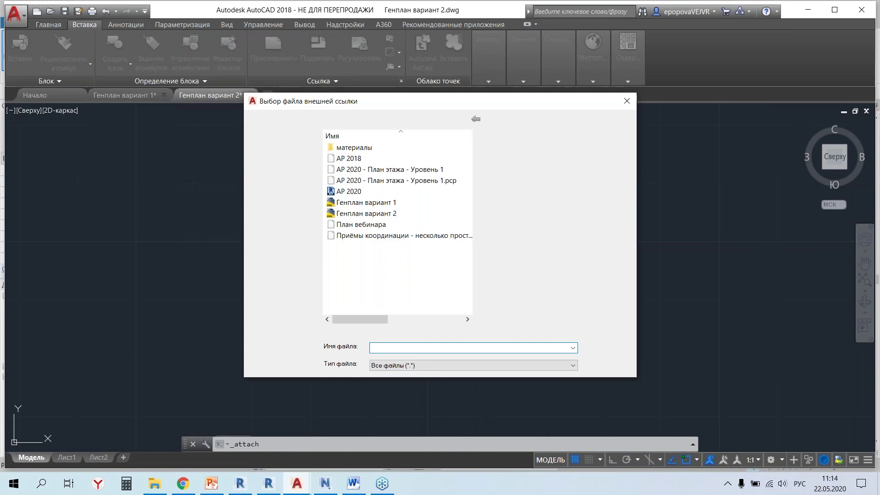
pyautogui.click(410, 170)
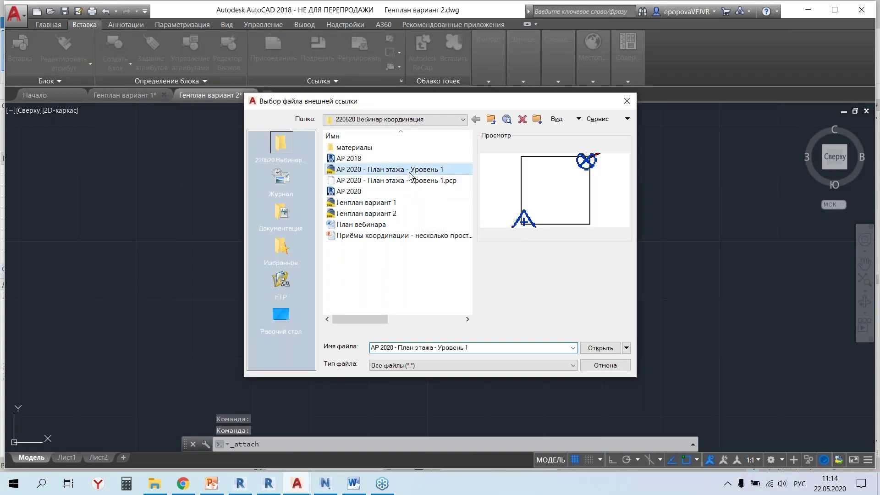
pyautogui.click(596, 350)
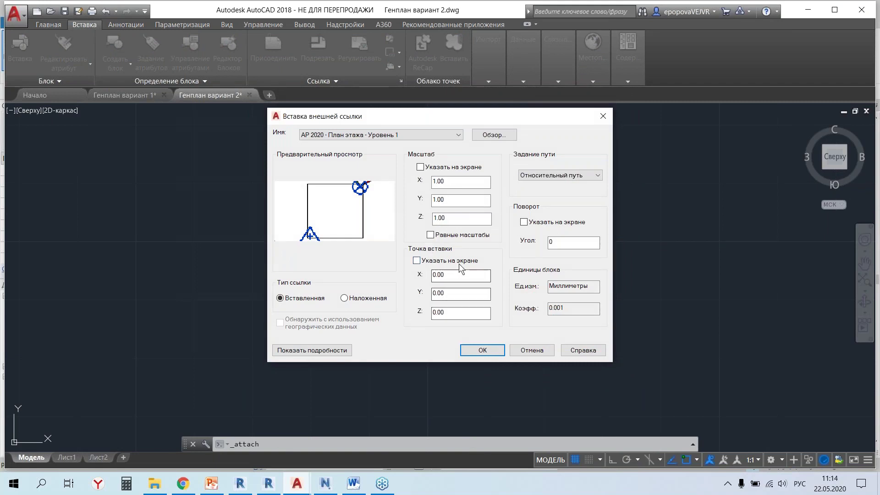
pyautogui.click(472, 351)
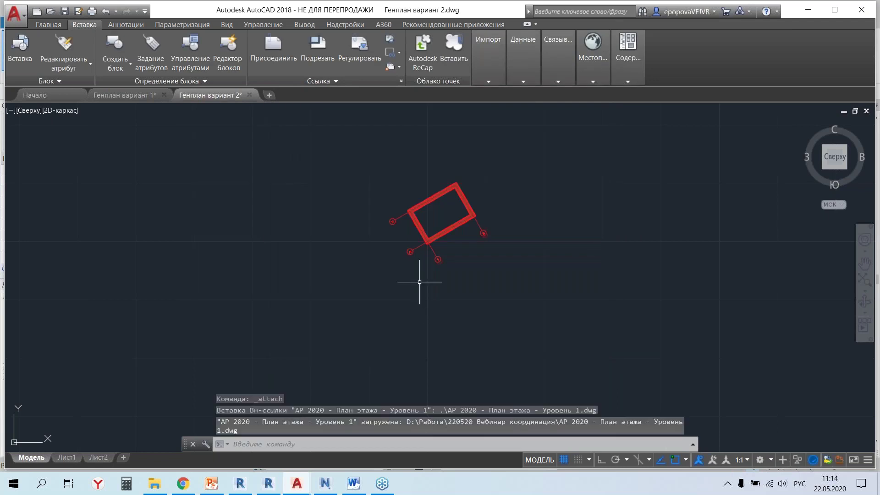
pyautogui.scroll(3, 426, 250)
pyautogui.scroll(7, 419, 236)
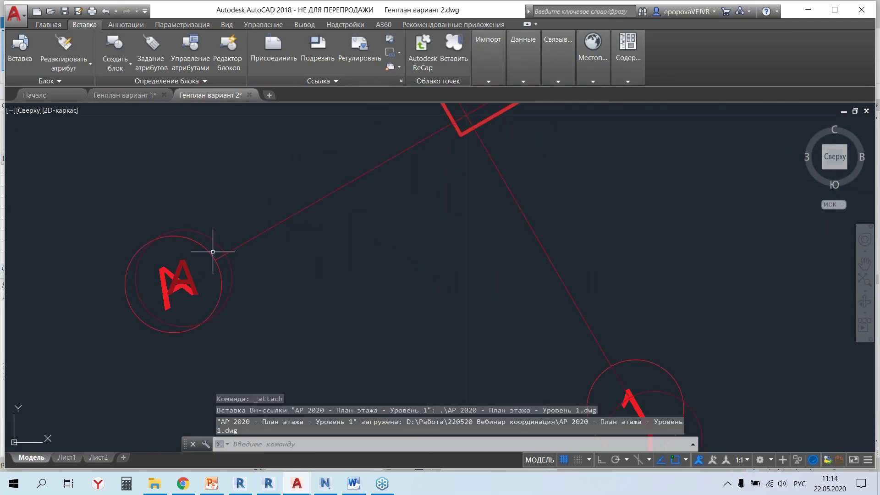
pyautogui.click(128, 263)
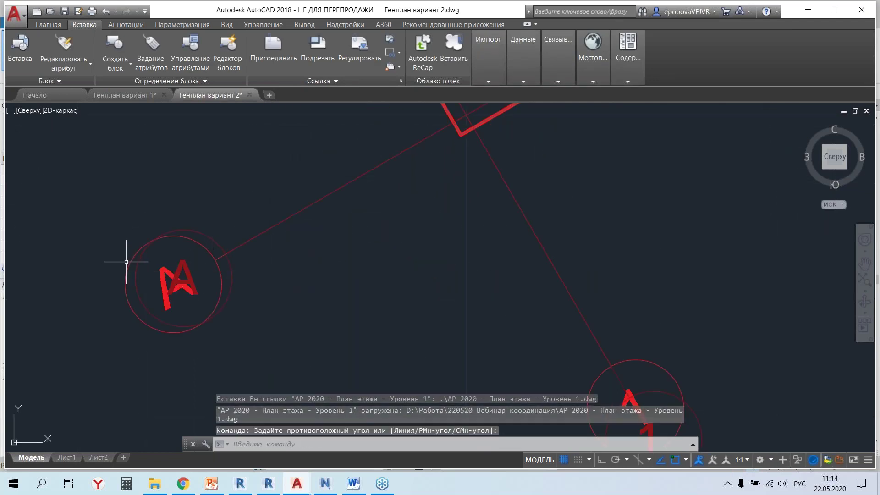
pyautogui.scroll(-3, 338, 202)
pyautogui.scroll(-3, 315, 256)
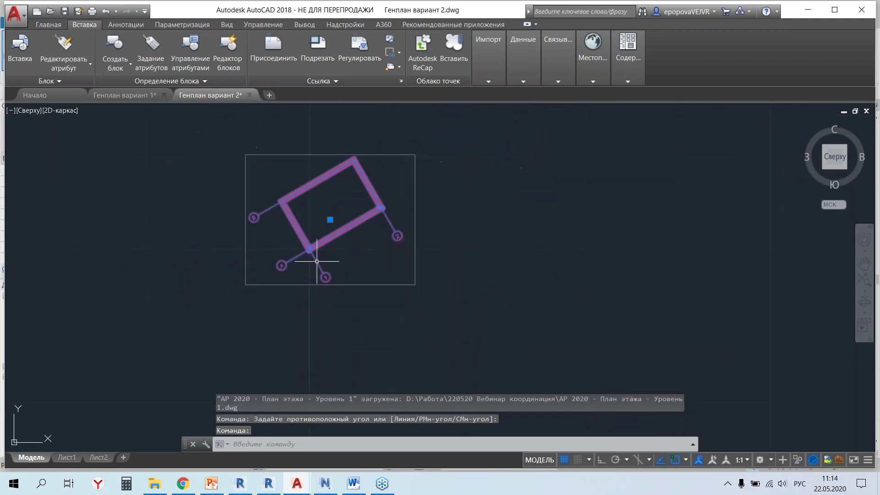
pyautogui.scroll(5, 326, 261)
pyautogui.click(326, 261)
pyautogui.click(354, 338)
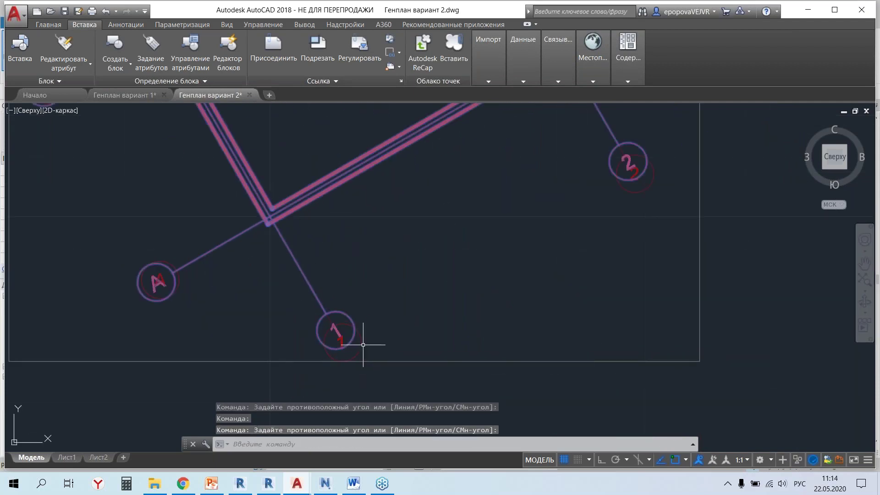
pyautogui.click(350, 337)
pyautogui.scroll(-5, 367, 338)
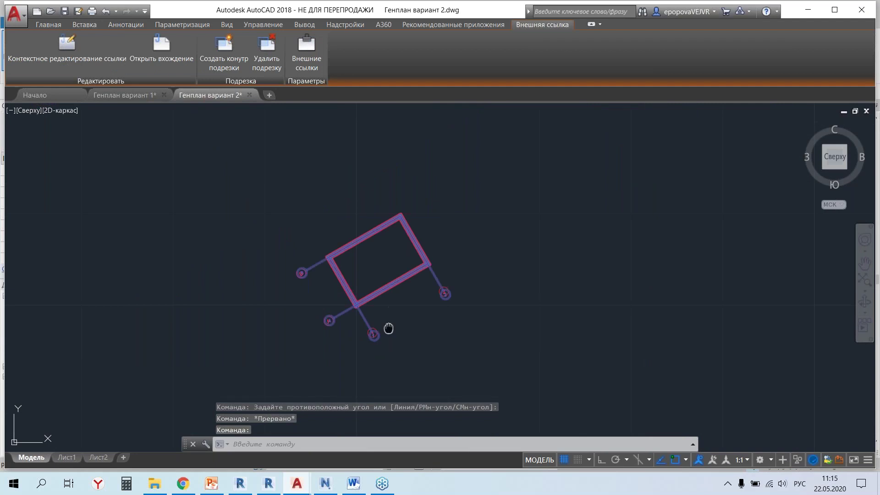
pyautogui.press('Escape')
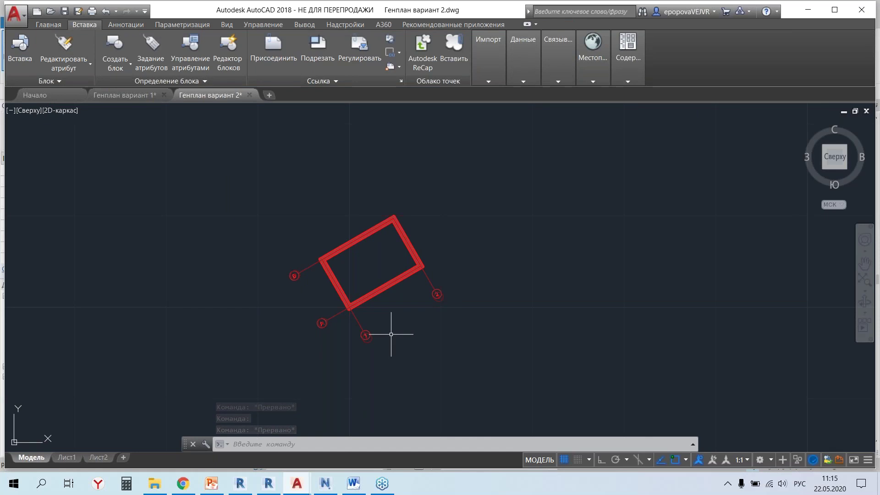
pyautogui.moveTo(324, 483)
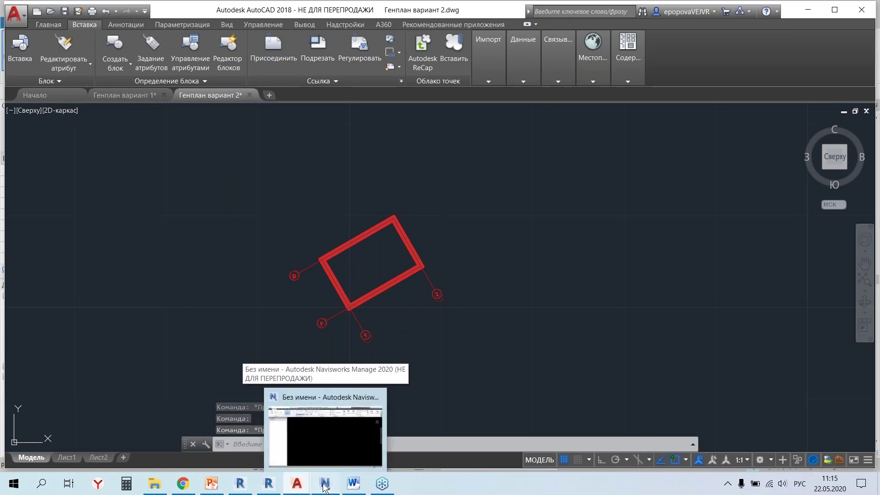
# Step: Save the AP 2020 Revit project before loading it in Navisworks
pyautogui.click(349, 391)
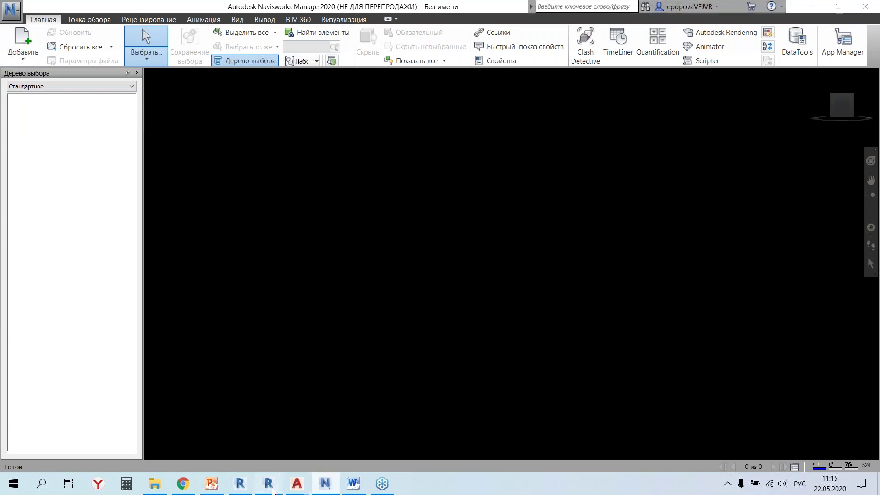
pyautogui.click(269, 484)
pyautogui.click(51, 7)
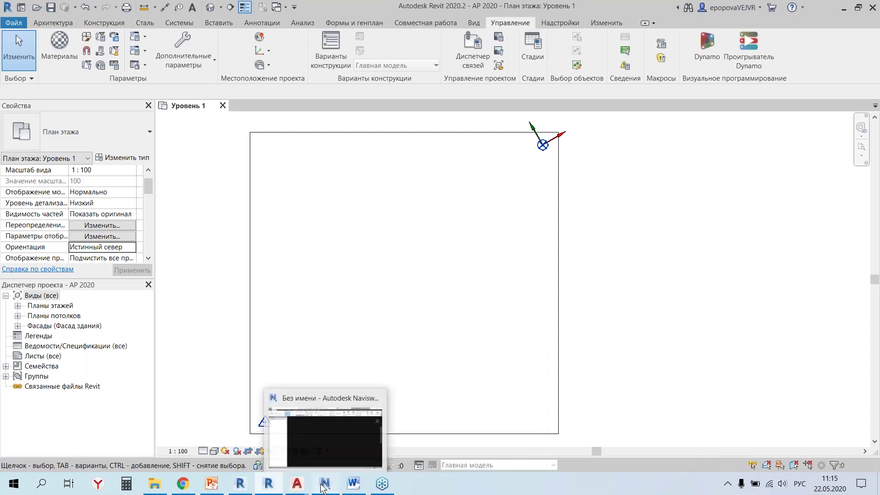
# Step: Append AP 2020 from the 220520 Вебинар координация folder to the Navisworks scene
pyautogui.click(323, 487)
pyautogui.click(14, 42)
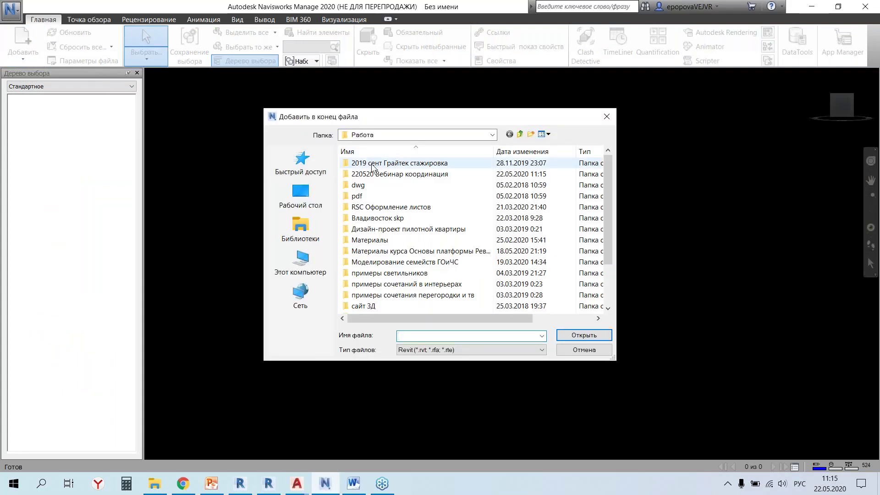
pyautogui.doubleClick(365, 174)
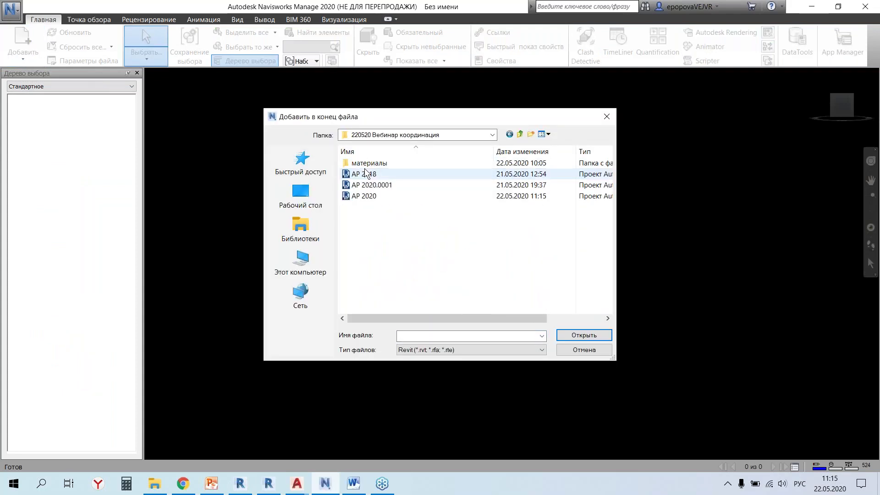
pyautogui.click(381, 188)
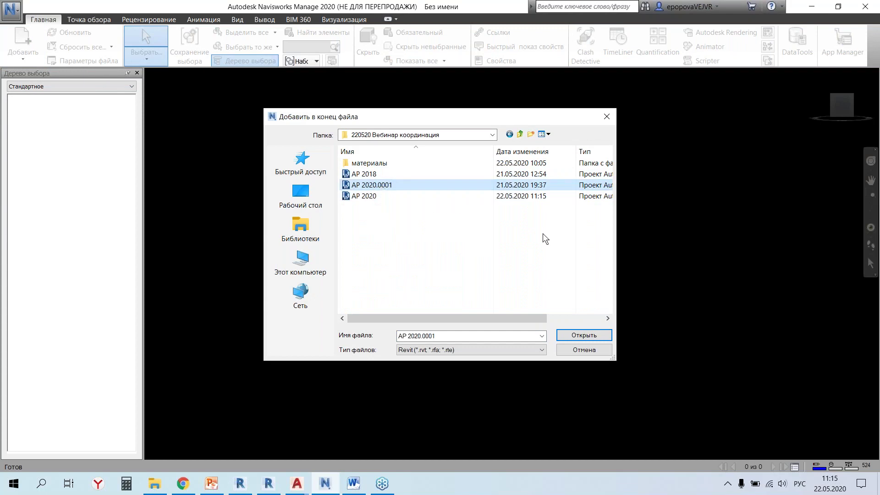
pyautogui.click(398, 196)
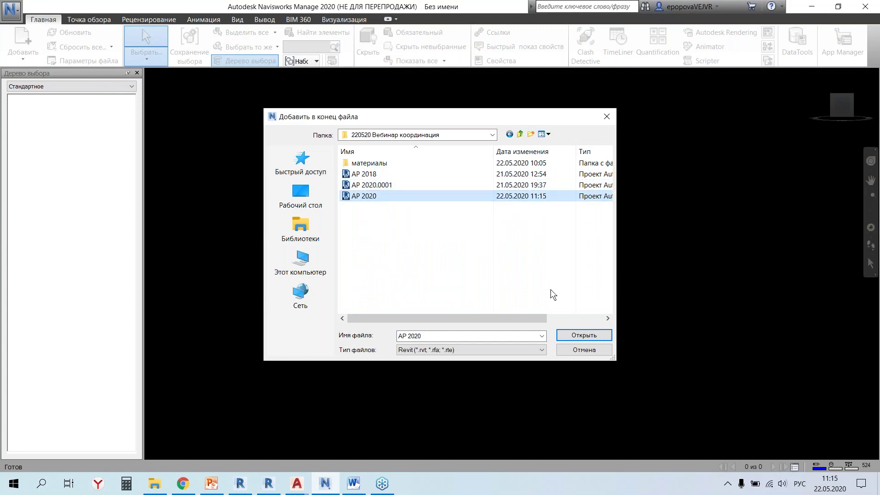
pyautogui.click(578, 339)
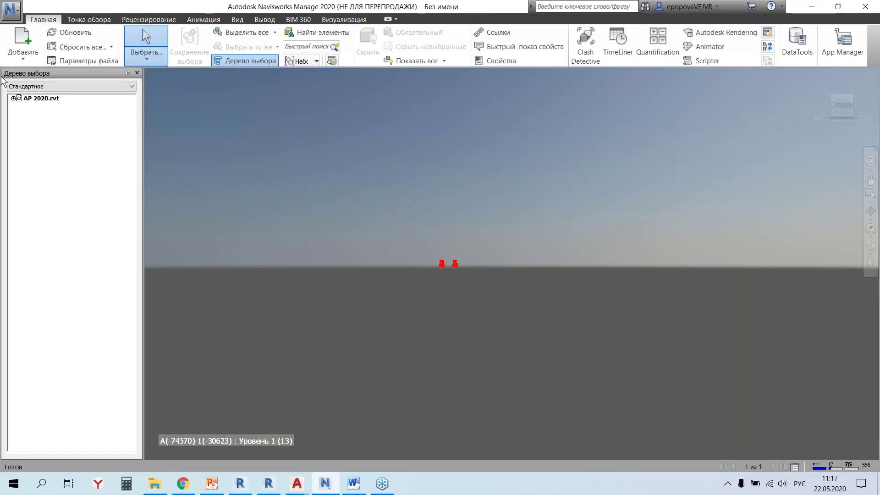
# Step: Zoom to the Базовая стена wall under AP 2020.rvt > Уровень 1 > Стены, then deselect
pyautogui.click(14, 98)
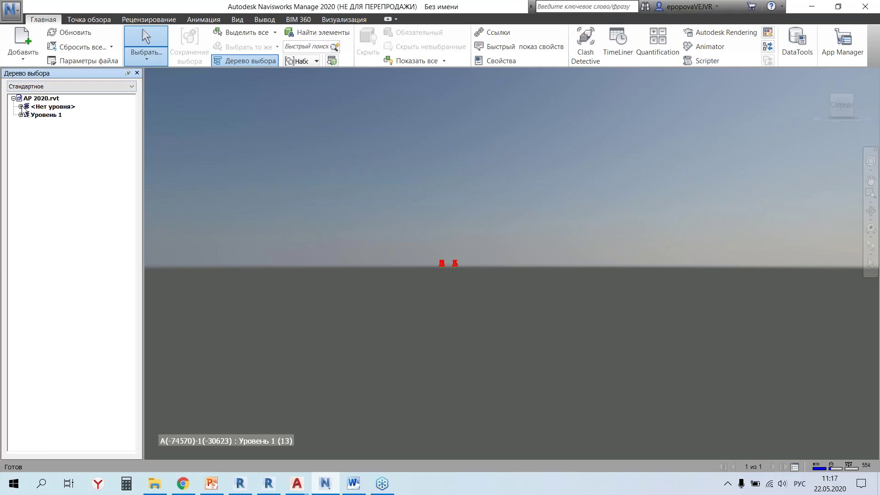
pyautogui.click(21, 116)
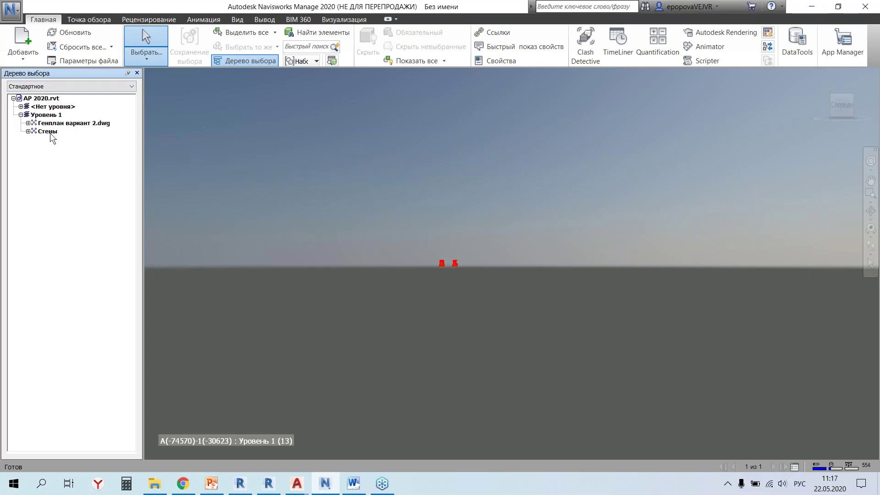
pyautogui.click(50, 132)
pyautogui.rightClick(51, 134)
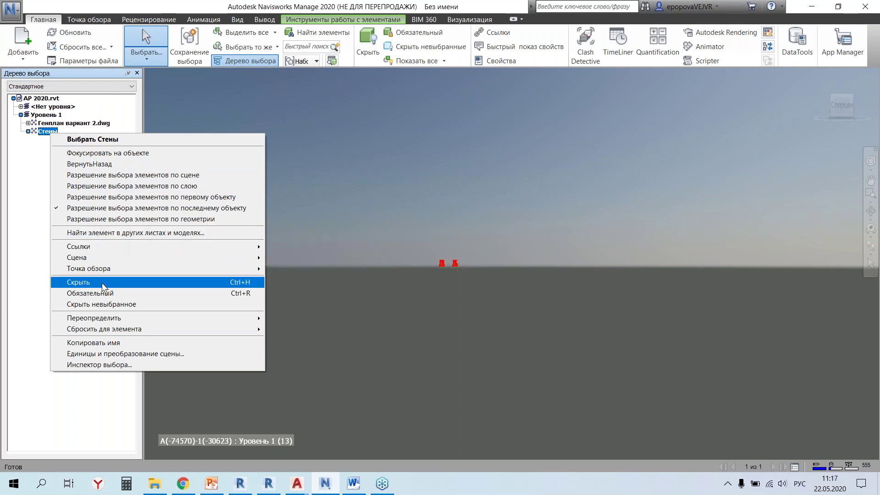
pyautogui.click(28, 132)
pyautogui.rightClick(48, 139)
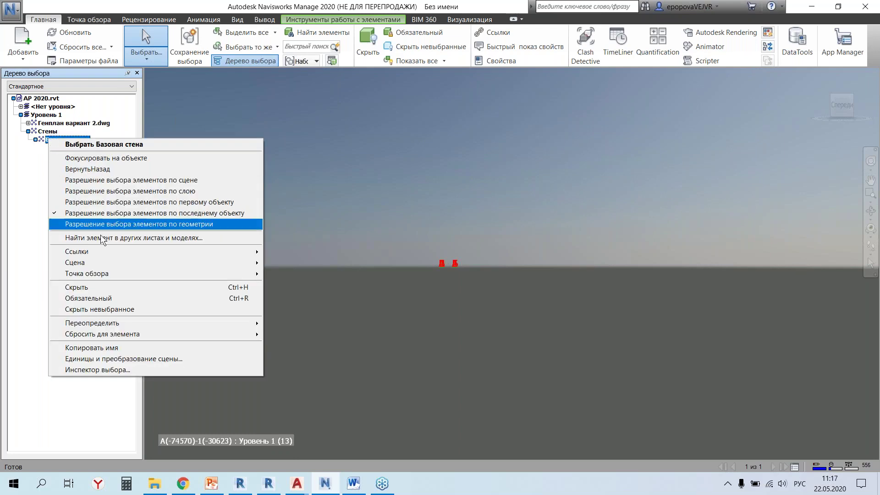
pyautogui.moveTo(75, 263)
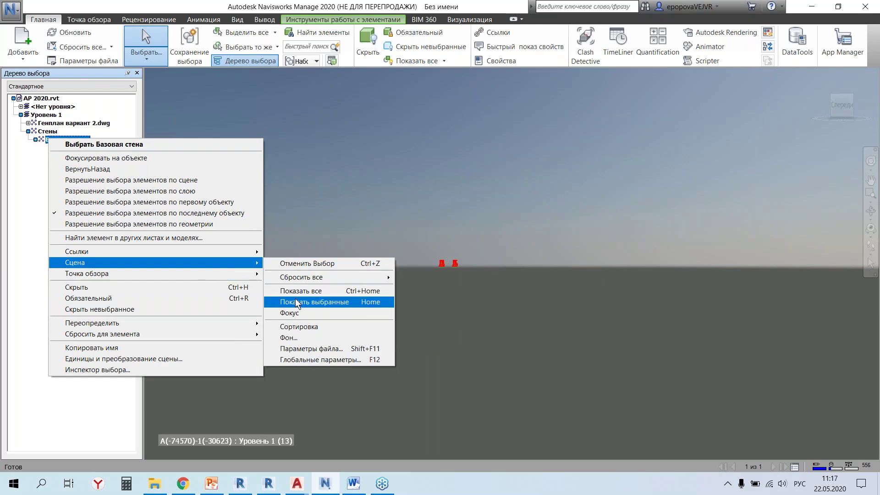
pyautogui.click(390, 295)
pyautogui.click(226, 187)
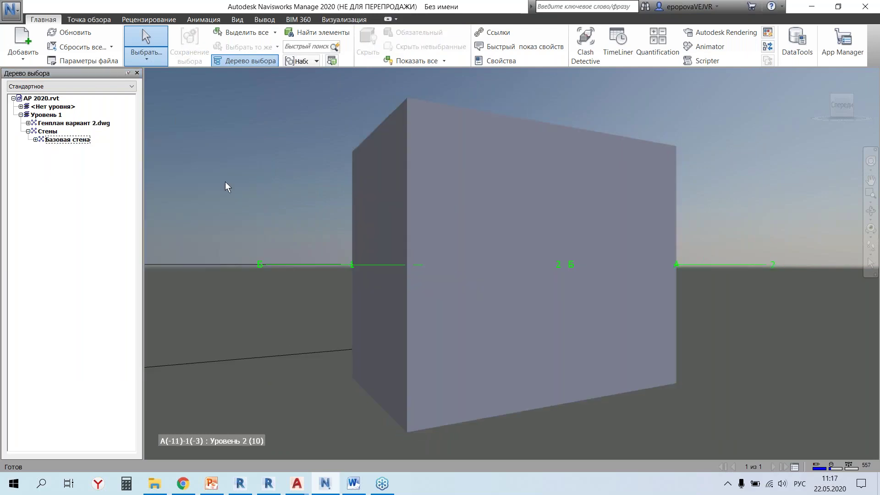
pyautogui.click(17, 59)
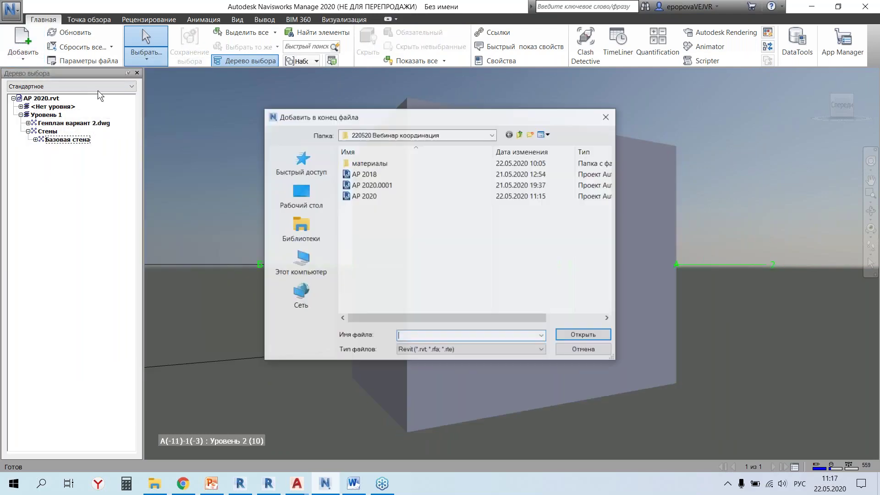
# Step: Append Генплан вариант 2 using the Autodesk DWG/DXF file type filter
pyautogui.click(454, 350)
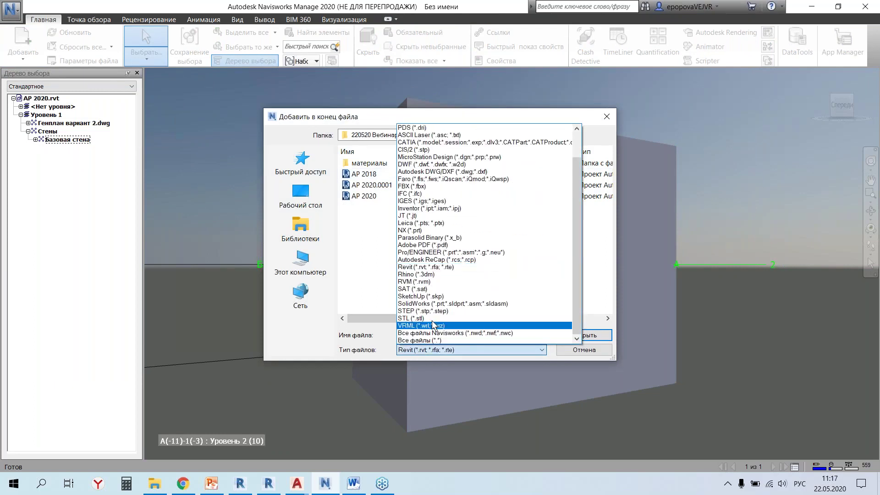
pyautogui.click(440, 171)
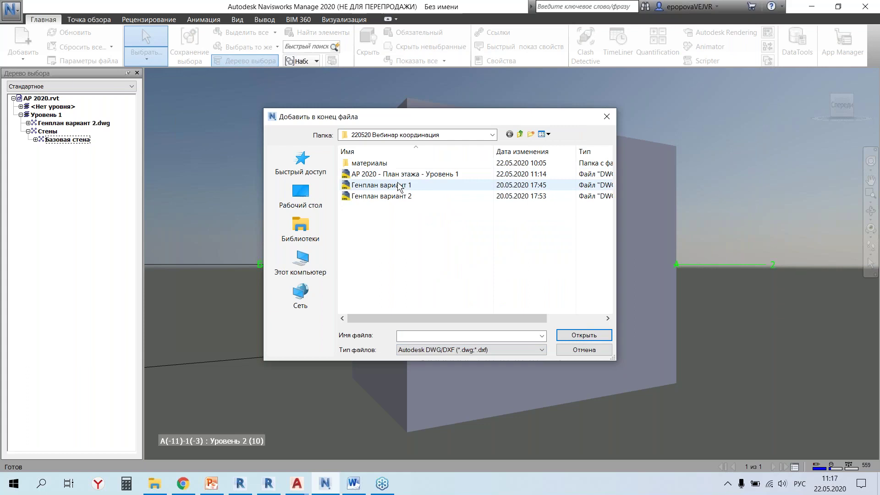
pyautogui.doubleClick(391, 198)
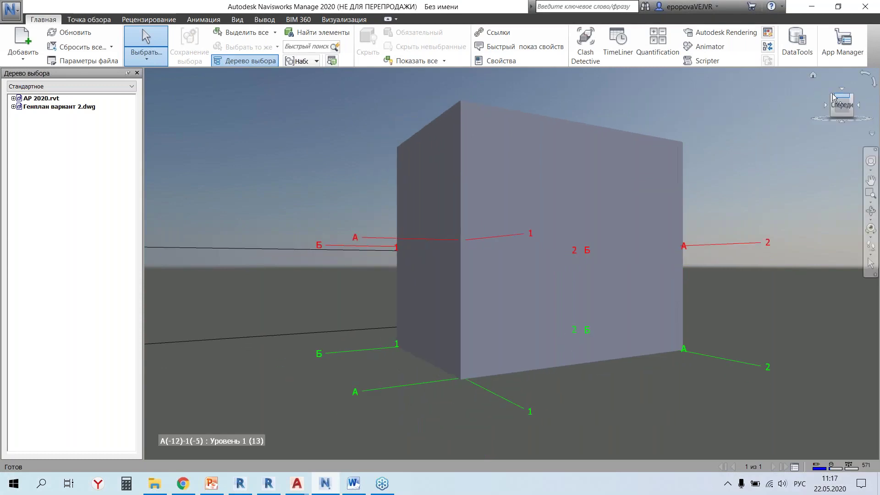
# Step: Orbit from above and side-on to see the red site outline lying well below the model
pyautogui.moveTo(833, 100); pyautogui.dragTo(832, 138)
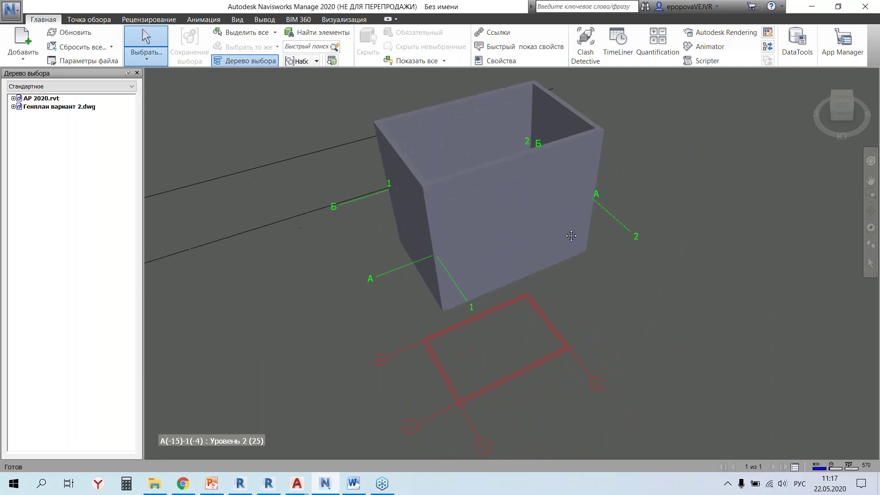
pyautogui.scroll(-2, 570, 235)
pyautogui.scroll(-1, 556, 349)
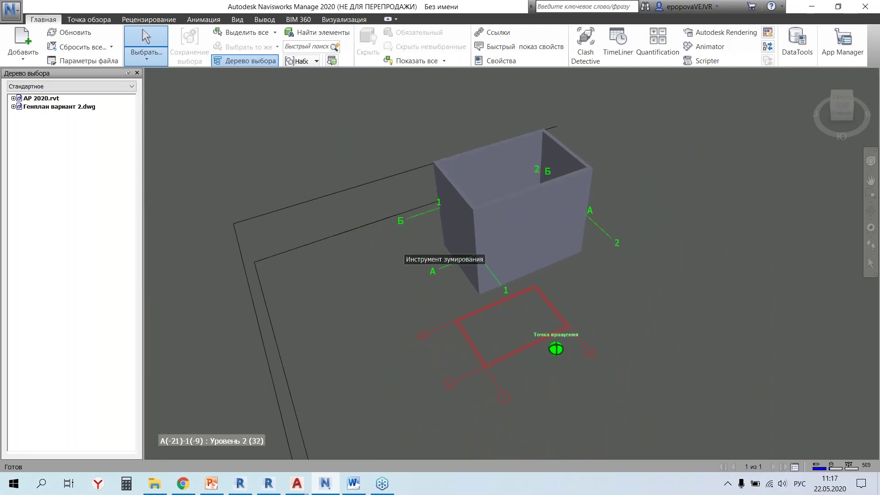
pyautogui.moveTo(837, 105); pyautogui.dragTo(790, 123)
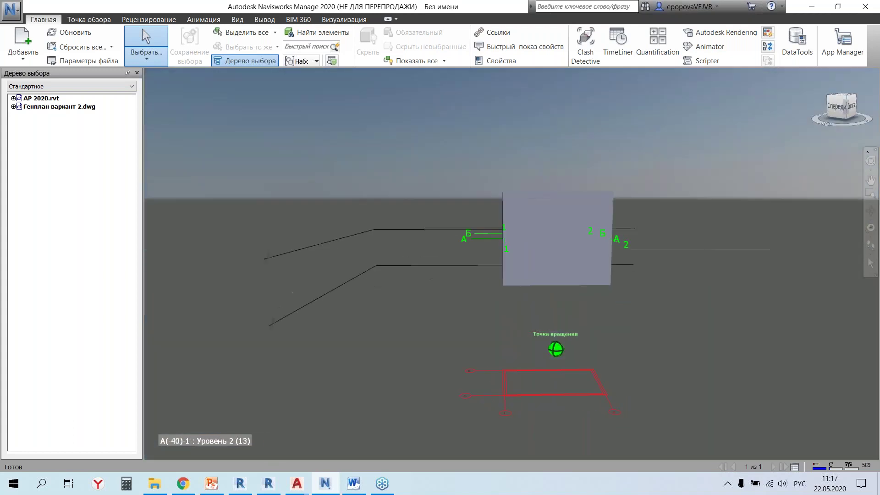
pyautogui.moveTo(819, 138)
pyautogui.mouseDown()
pyautogui.moveTo(785, 164)
pyautogui.moveTo(509, 274)
pyautogui.mouseUp()
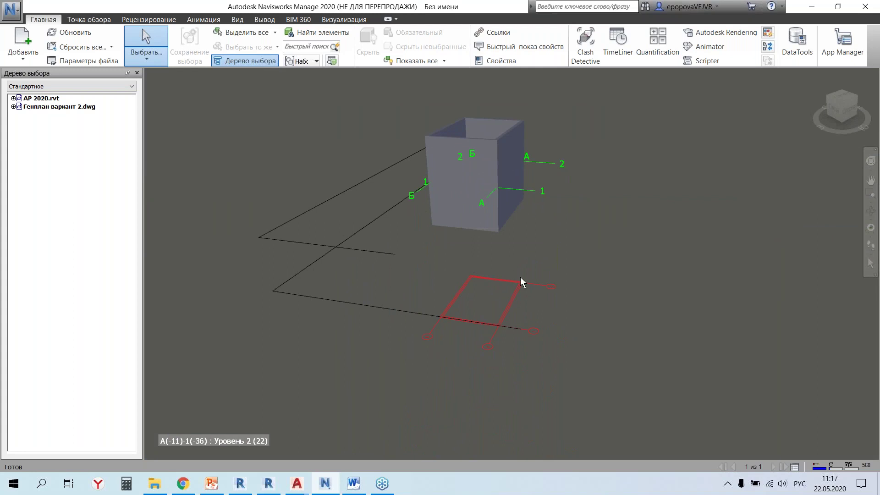
pyautogui.keyDown('shift'); pyautogui.moveTo(498, 348); pyautogui.dragTo(622, 346, button='middle'); pyautogui.keyUp('shift')
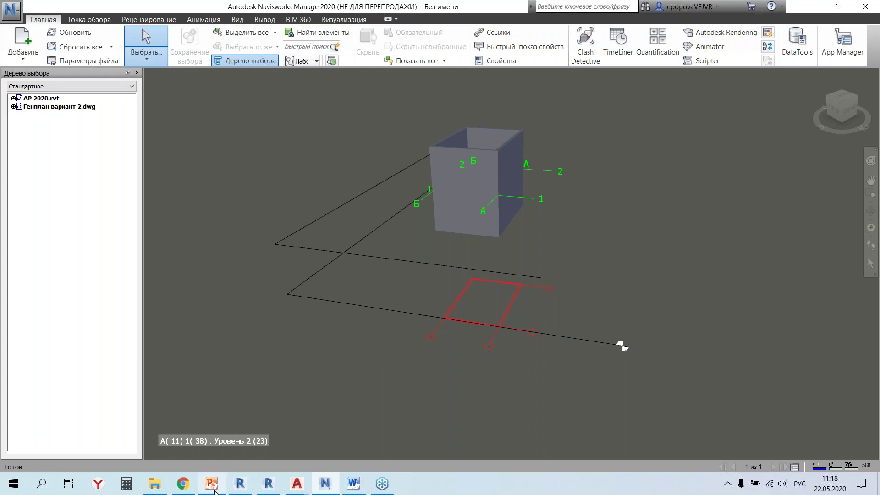
pyautogui.moveTo(211, 483)
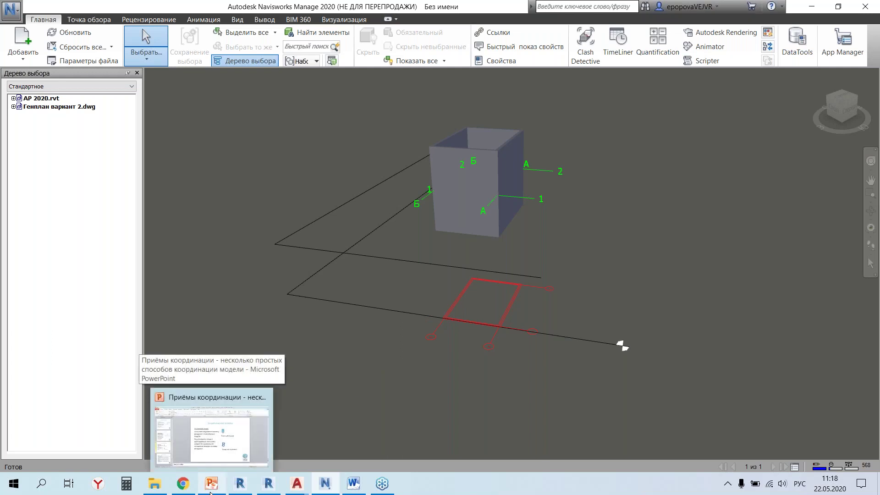
# Step: Present from slide 6 to the Итог вебинара summary slide 7, then exit the slide show
pyautogui.click(197, 431)
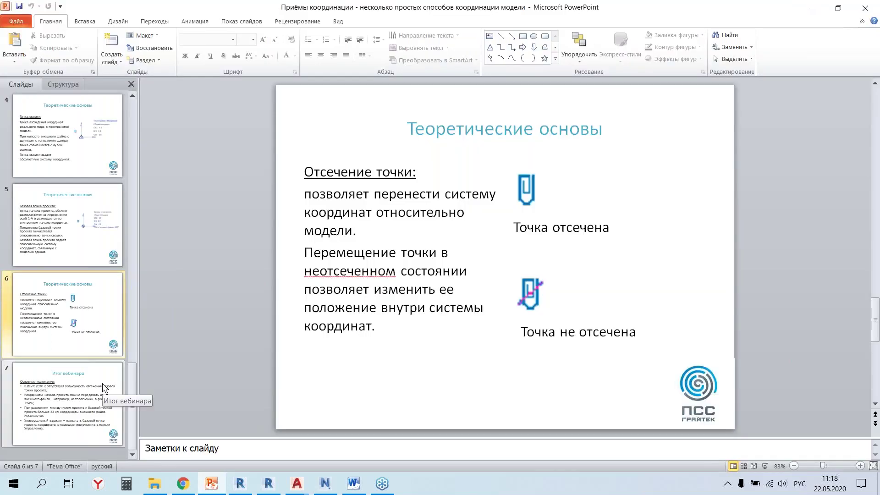
pyautogui.hotkey('shift', 'F5')
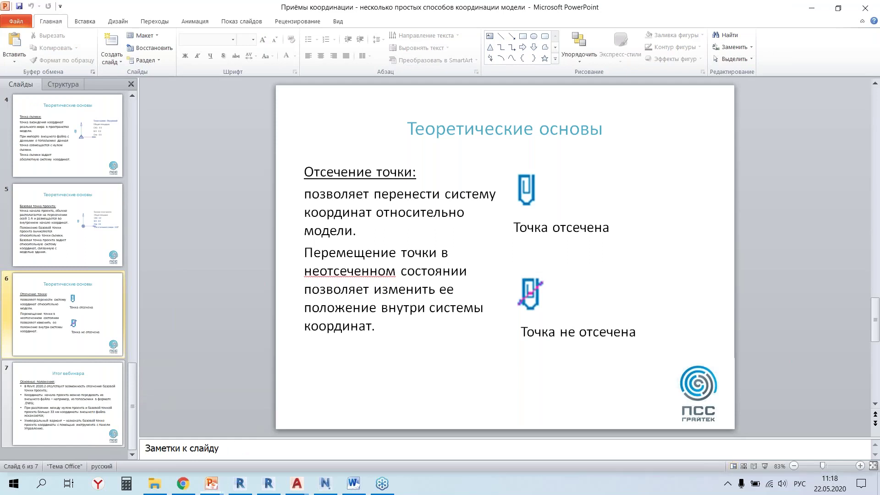
pyautogui.press('Right')
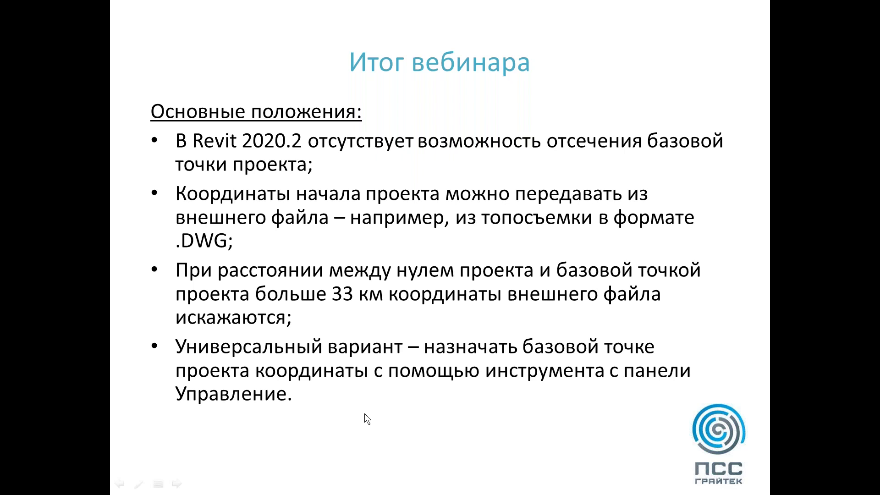
pyautogui.press('Escape')
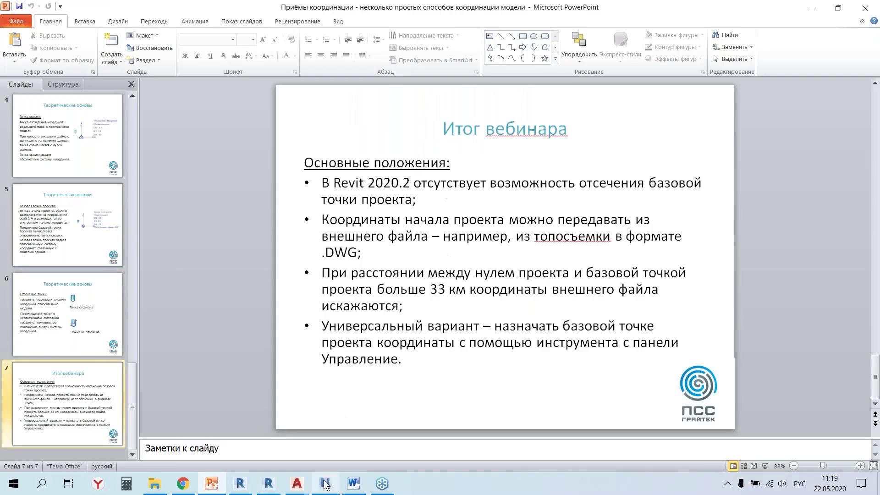
# Step: In AutoCAD, query the grid A/1 intersection with КООРД, confirming X 34000, Y 34000, Z 0
pyautogui.click(297, 483)
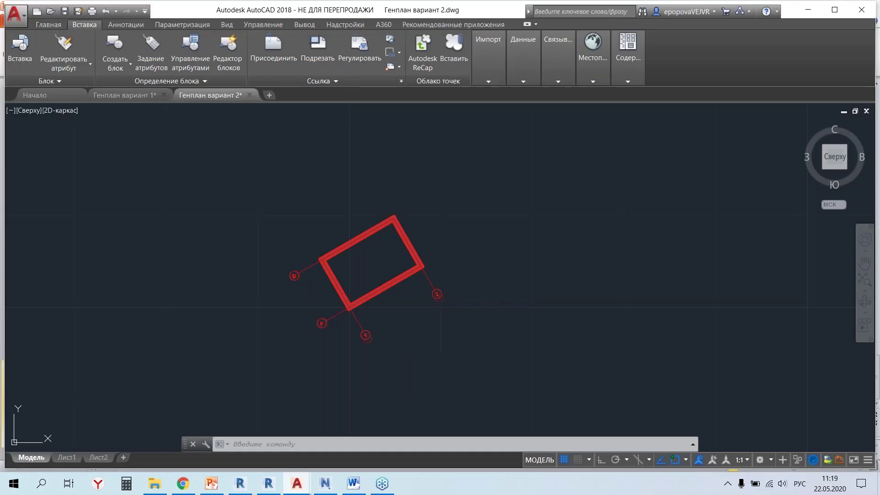
pyautogui.scroll(4, 330, 326)
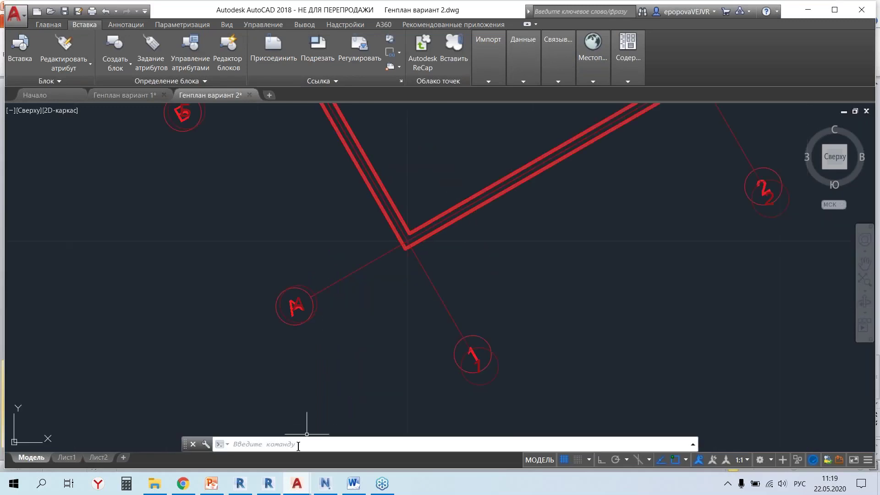
pyautogui.click(296, 443)
pyautogui.write('КООРД')
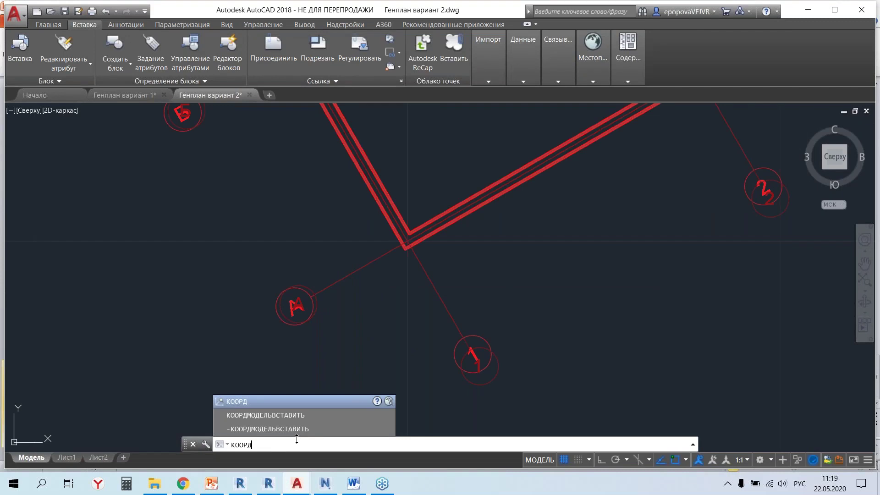
pyautogui.press('Return')
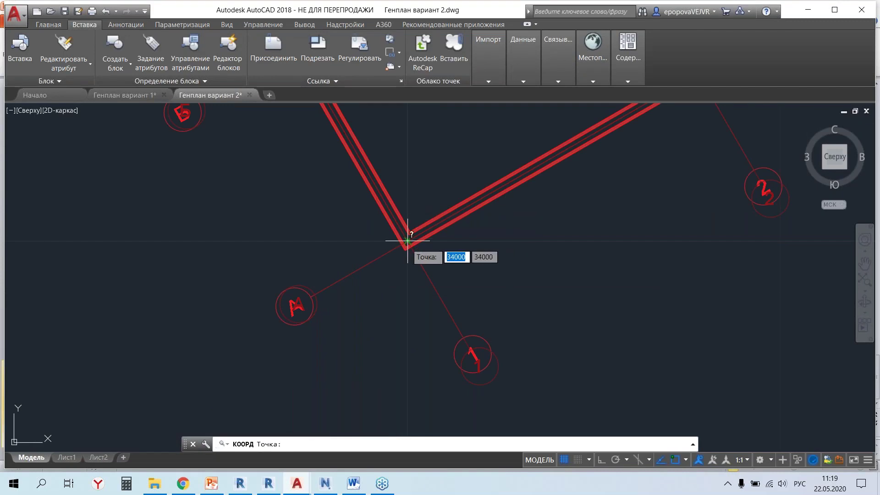
pyautogui.click(407, 240)
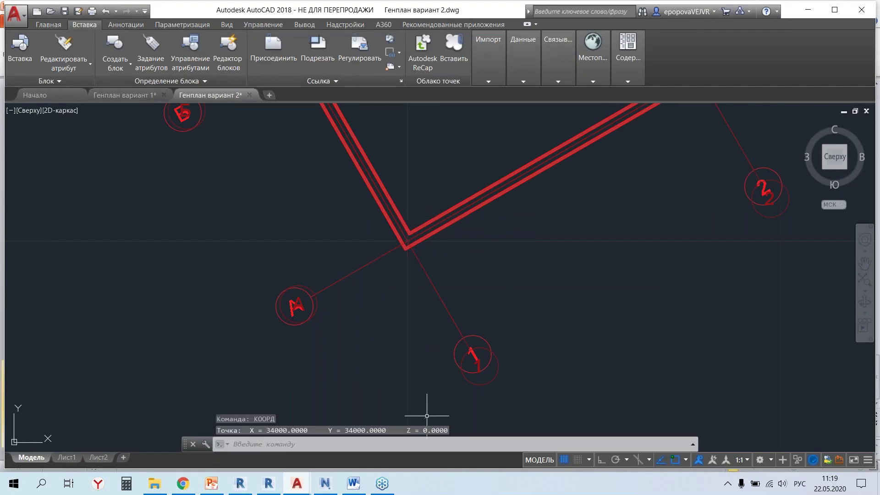